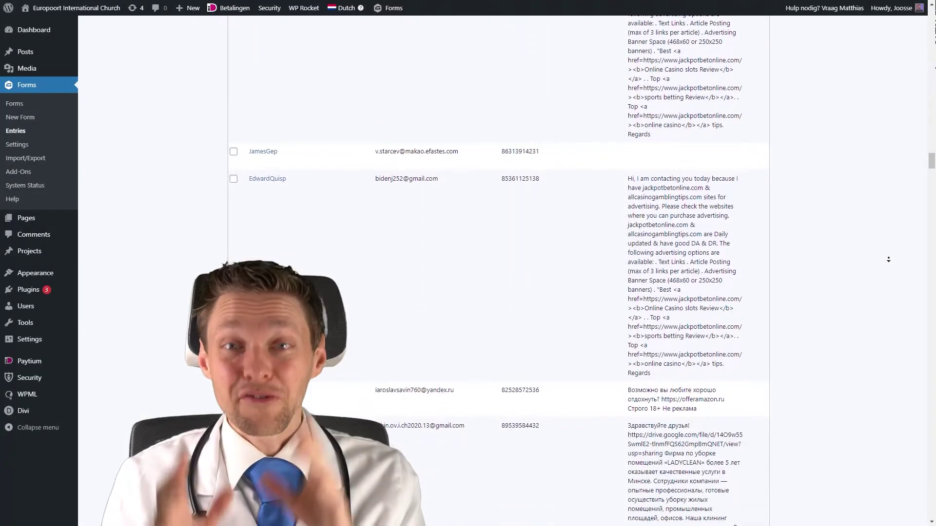
pyautogui.scroll(-6, 888, 260)
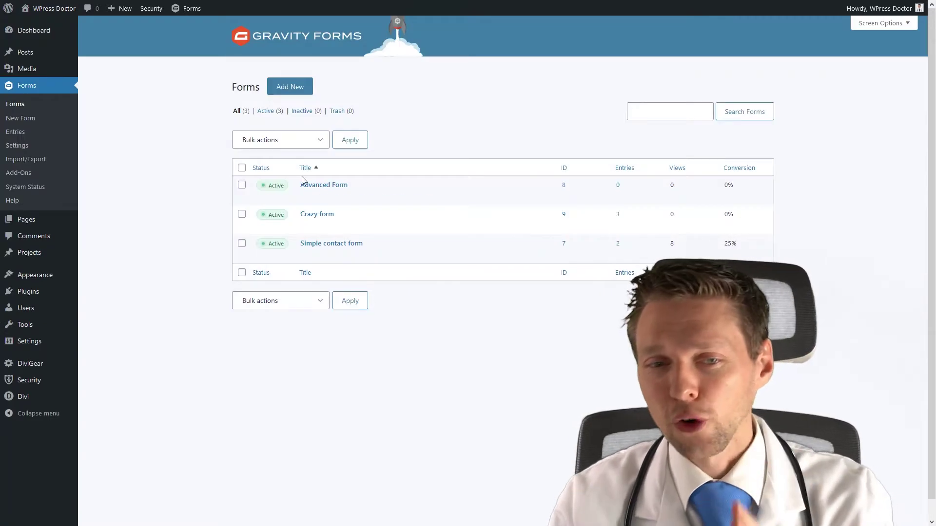
# Enable the Anti-spam honeypot in the Advanced Form's Form Options and save the settings.
pyautogui.moveTo(331, 200)
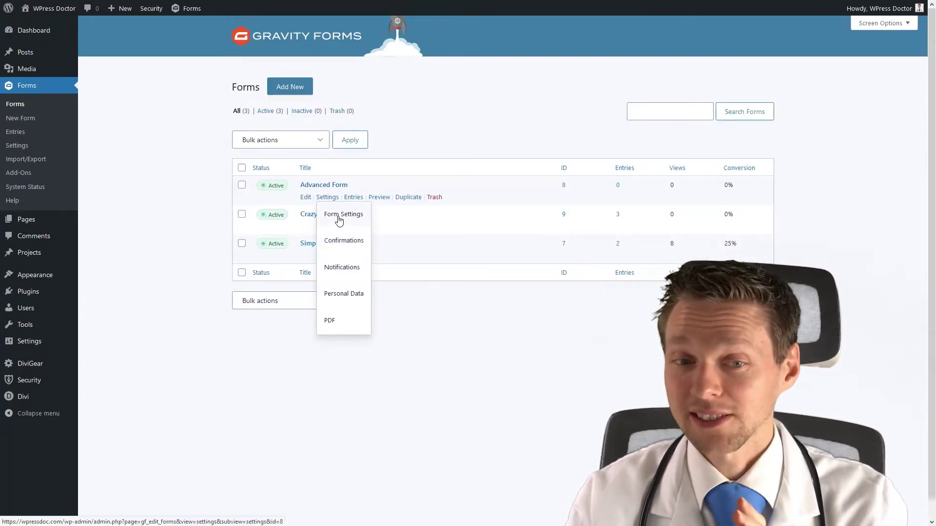
pyautogui.click(339, 217)
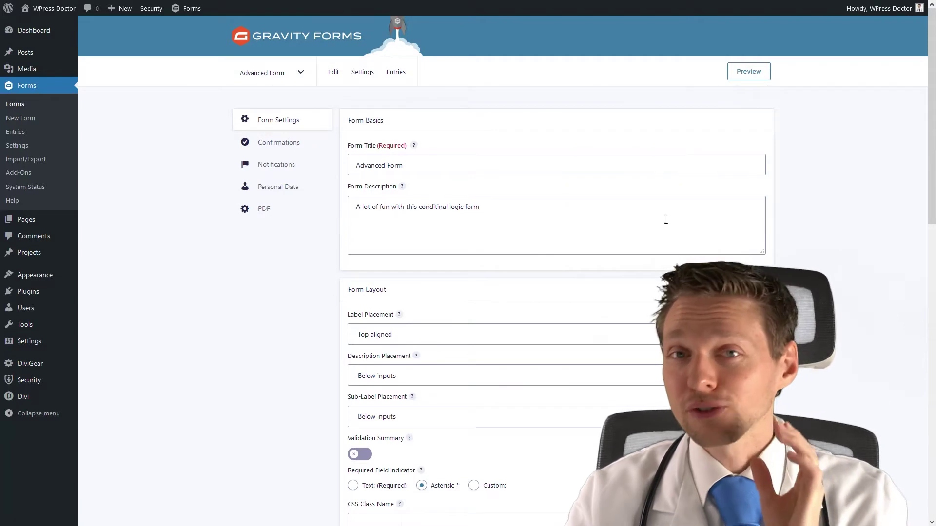
pyautogui.middleClick(805, 227)
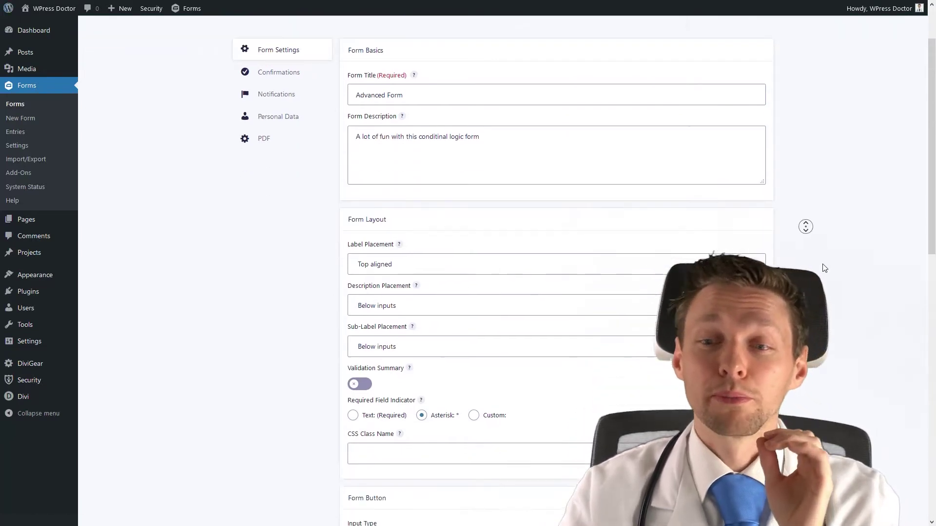
pyautogui.click(824, 268)
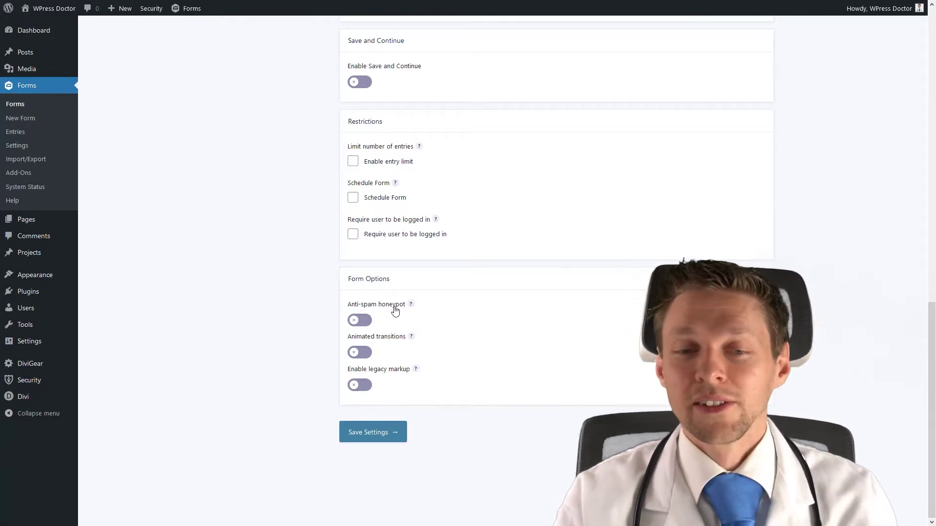
pyautogui.click(360, 322)
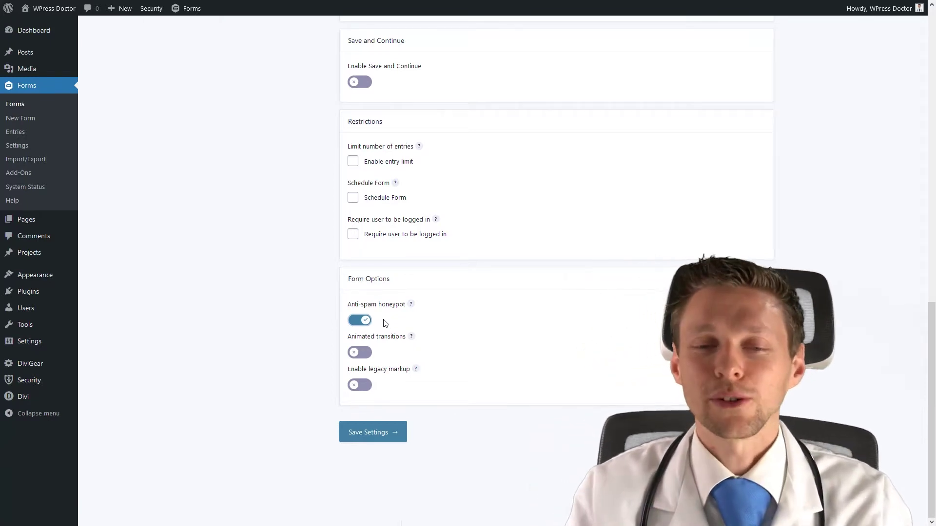
pyautogui.click(395, 434)
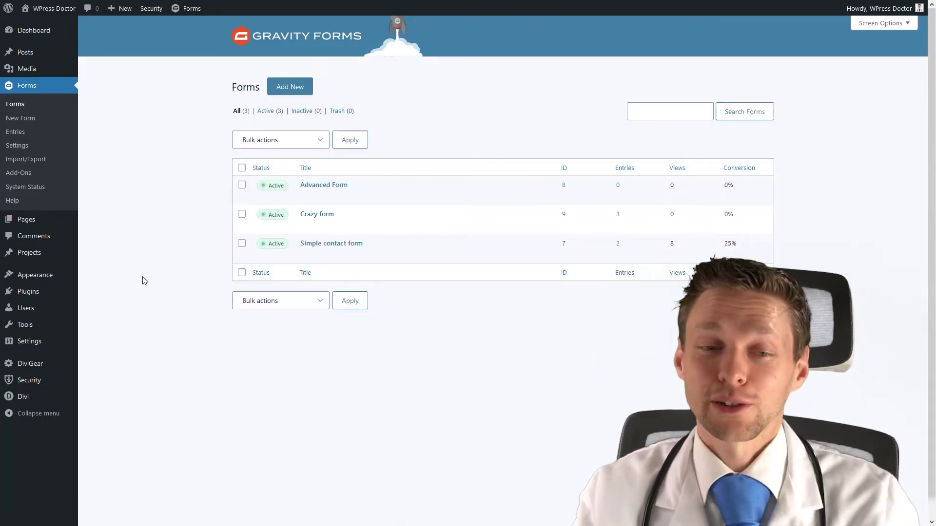
# Open the Simple contact form editor and drag a CAPTCHA field from Advanced Fields onto it.
pyautogui.moveTo(352, 263)
pyautogui.click(304, 256)
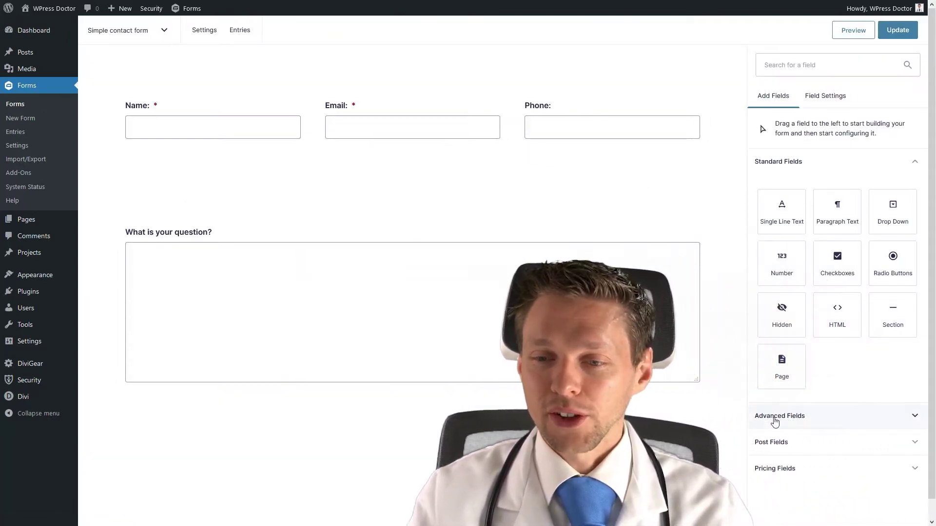
pyautogui.click(774, 418)
pyautogui.middleClick(852, 387)
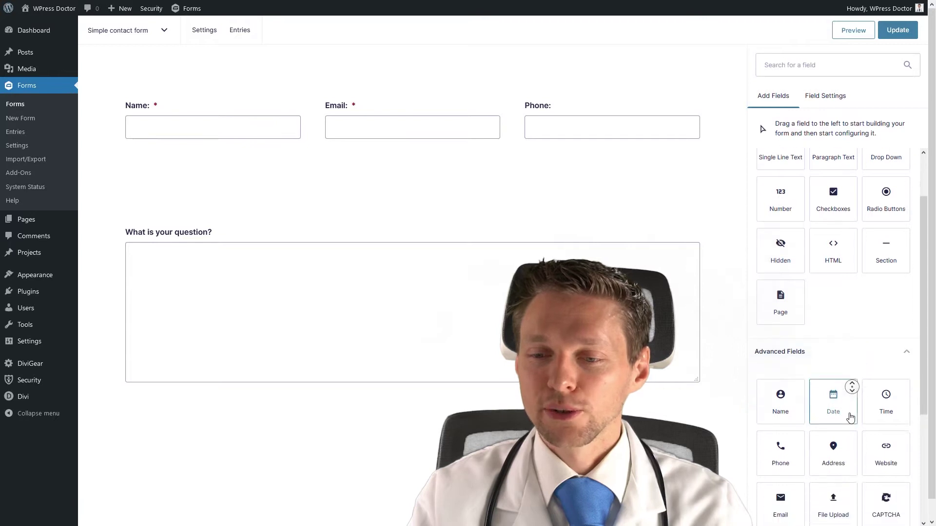
pyautogui.moveTo(877, 356); pyautogui.dragTo(262, 426)
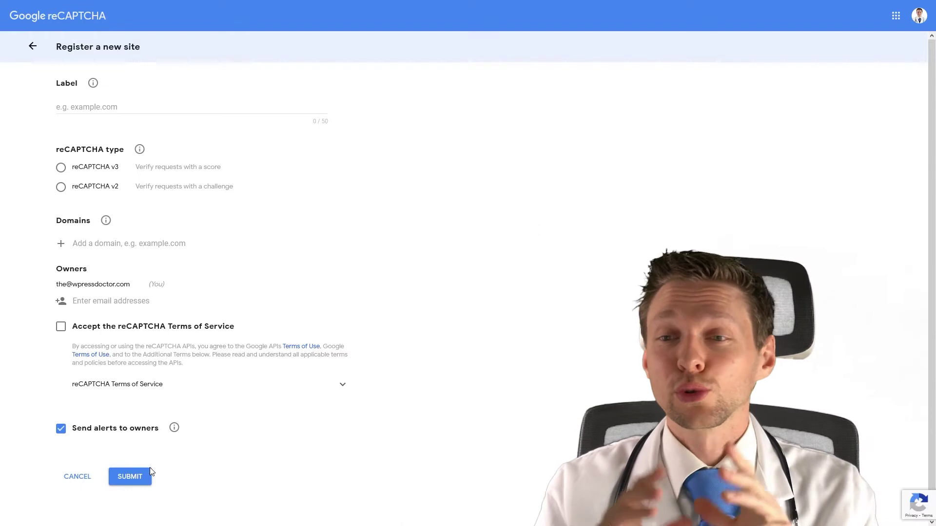
# Label the new site WPressDoc.com, choose reCAPTCHA v2 checkbox, and add the wpressdoc.com domain.
pyautogui.click(109, 105)
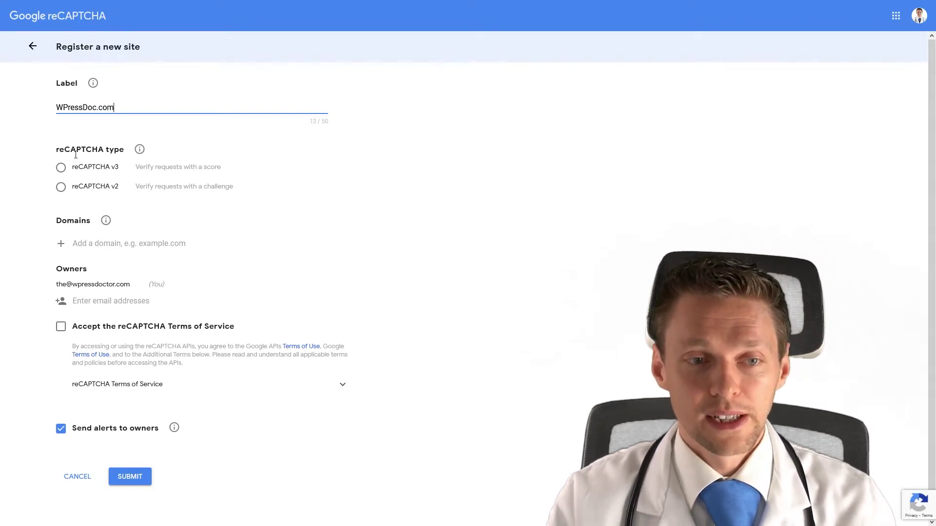
pyautogui.click(61, 188)
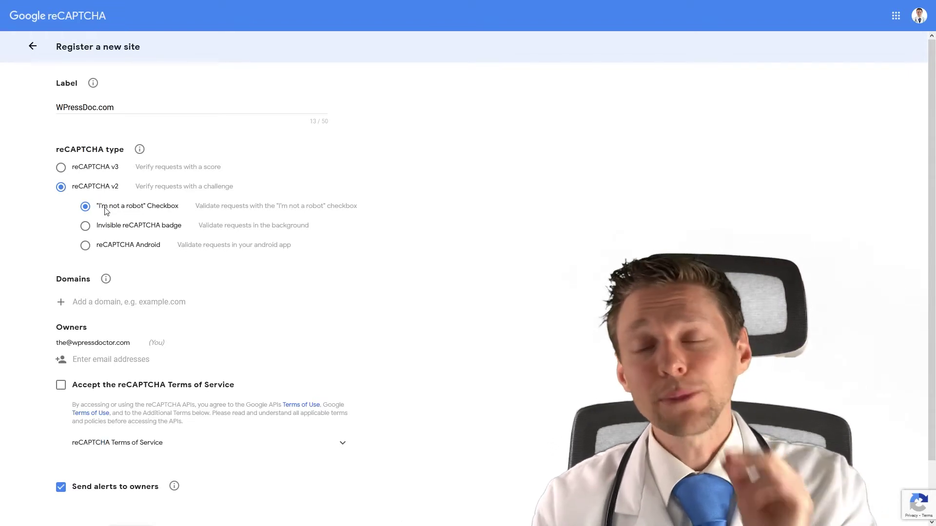
pyautogui.click(98, 301)
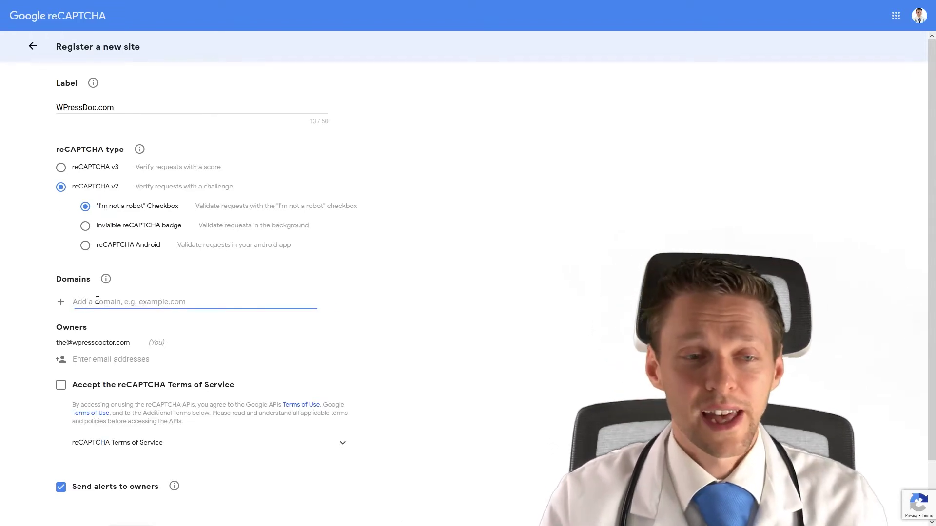
pyautogui.write('wpressdoc.com')
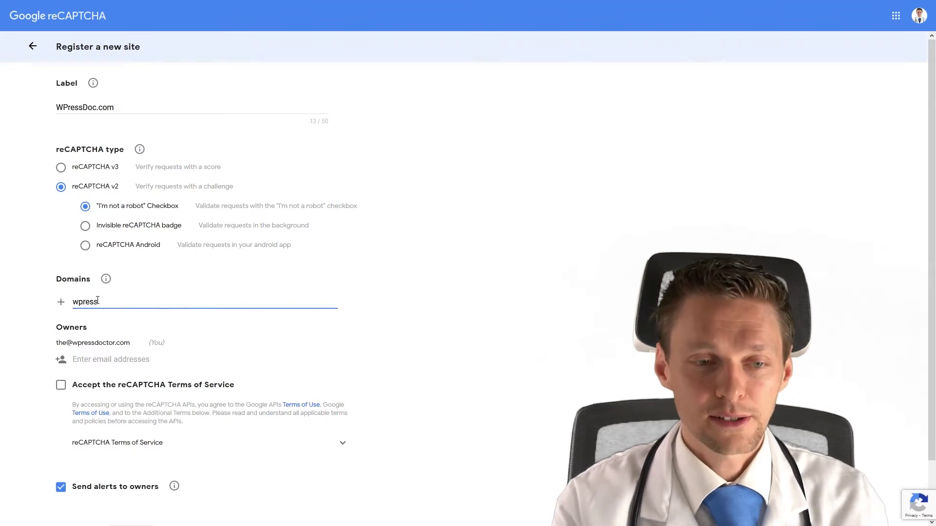
# Accept the reCAPTCHA Terms of Service, submit the registration, and copy the new site key.
pyautogui.click(65, 389)
pyautogui.scroll(-2, 210, 436)
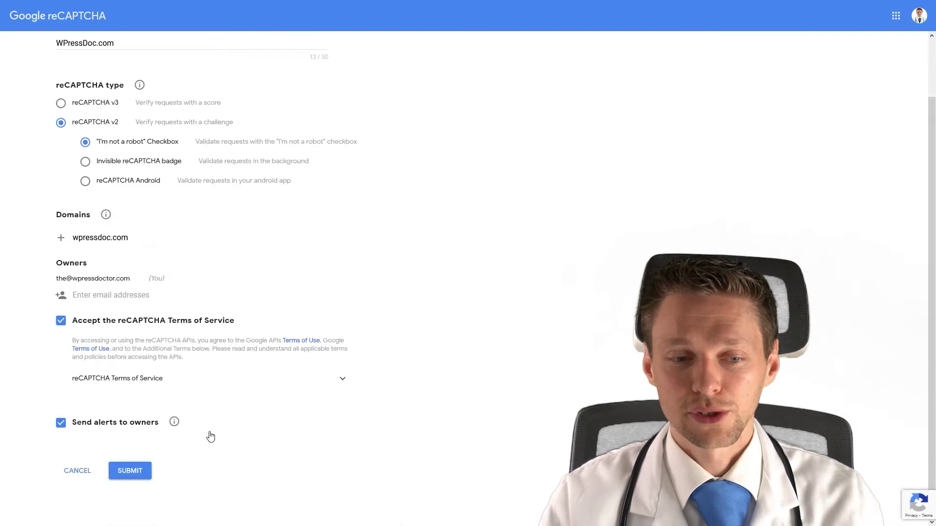
pyautogui.click(139, 473)
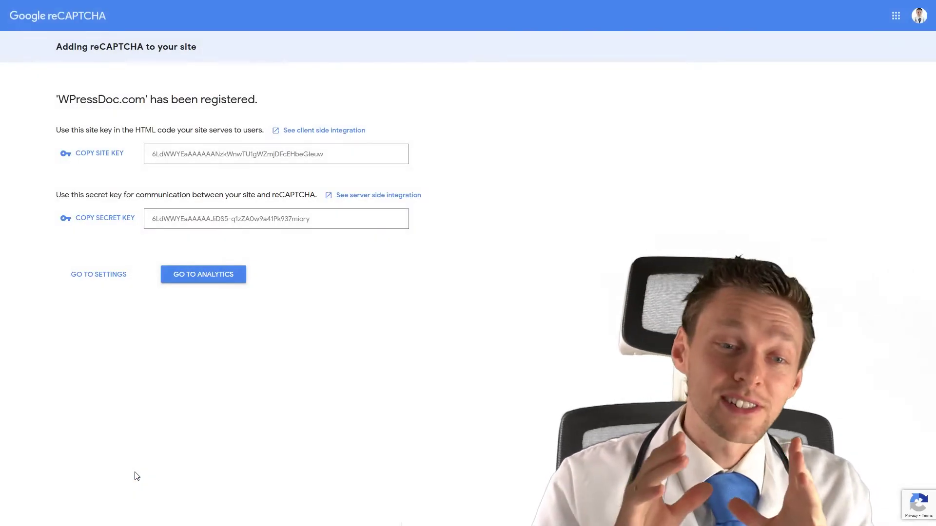
pyautogui.click(94, 155)
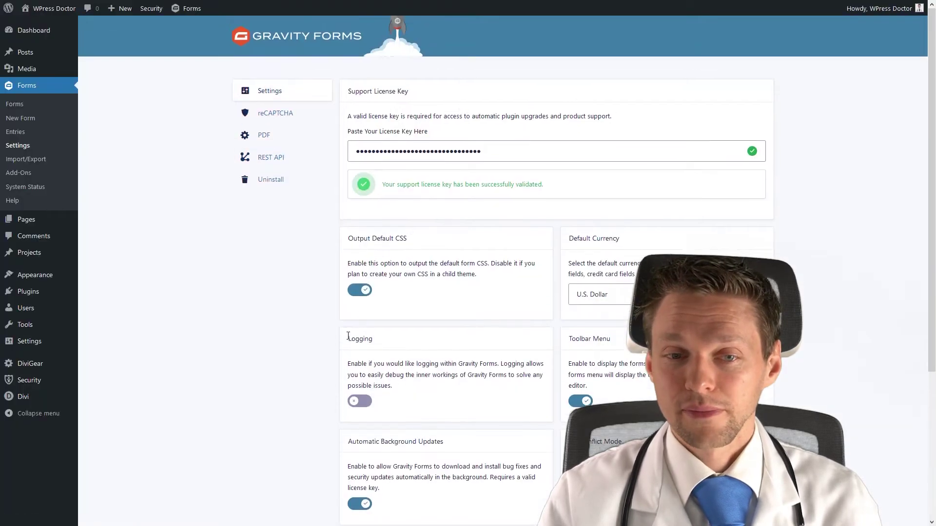
# Paste the copied site key into the Gravity Forms reCAPTCHA Site Key field.
pyautogui.click(274, 116)
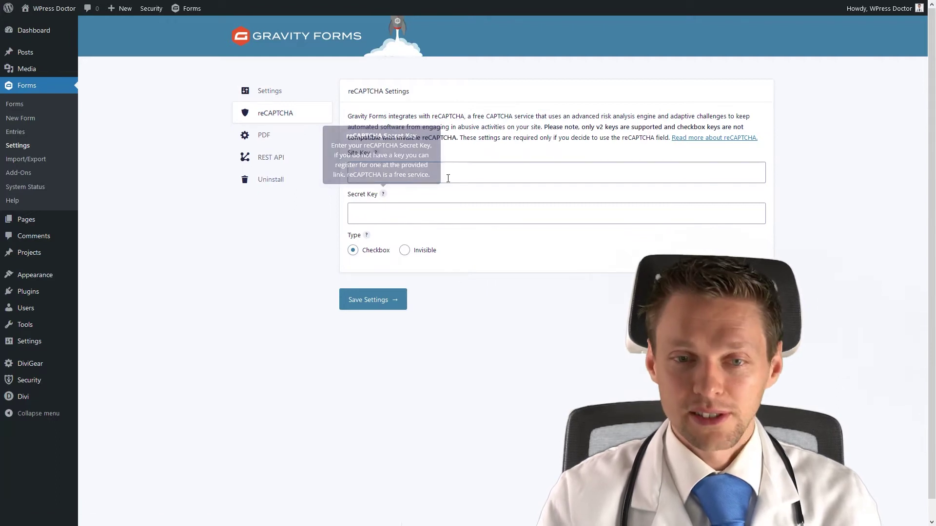
pyautogui.click(447, 176)
pyautogui.hotkey('ctrl', 'v')
pyautogui.click(265, 235)
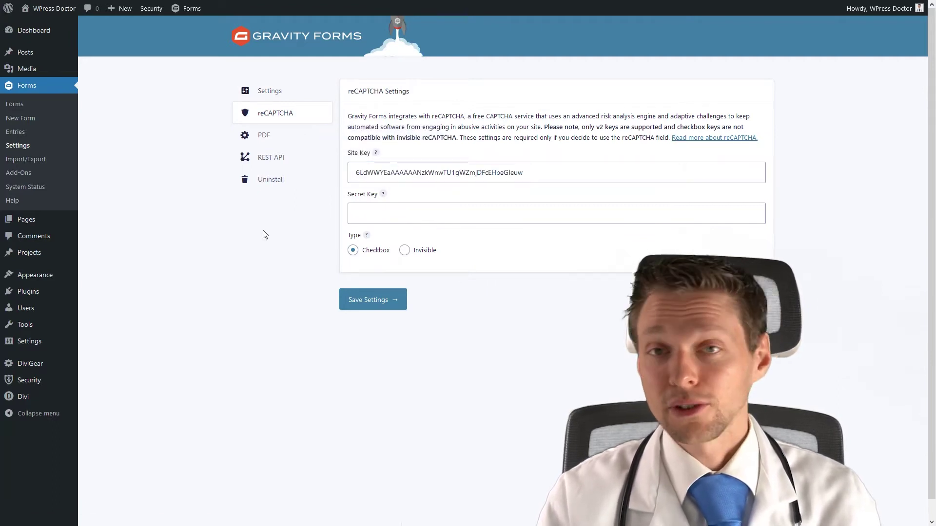
# Copy and paste the secret key, pass the checkbox validation, and save the reCAPTCHA settings.
pyautogui.hotkey('ctrl', 'Tab')
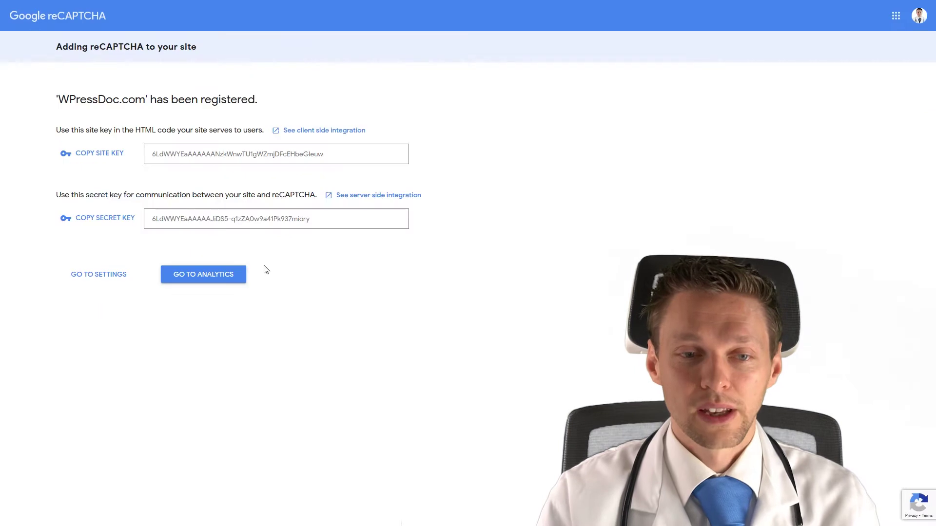
pyautogui.click(117, 222)
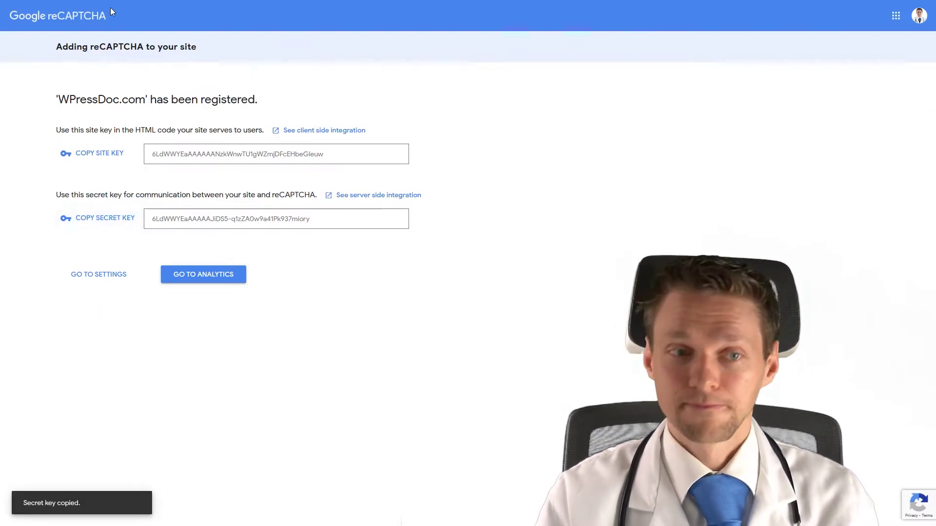
pyautogui.hotkey('ctrl', 'Tab')
pyautogui.click(372, 219)
pyautogui.hotkey('ctrl', 'v')
pyautogui.click(381, 301)
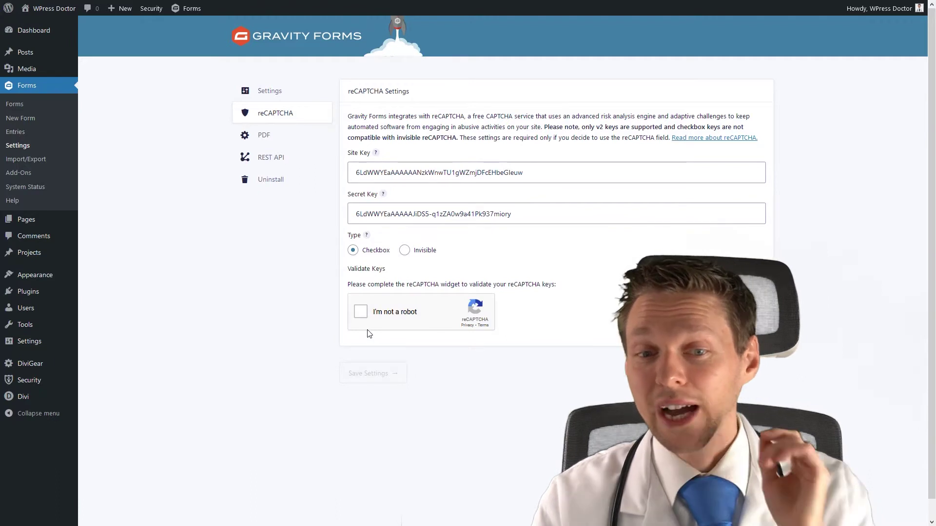
pyautogui.click(363, 319)
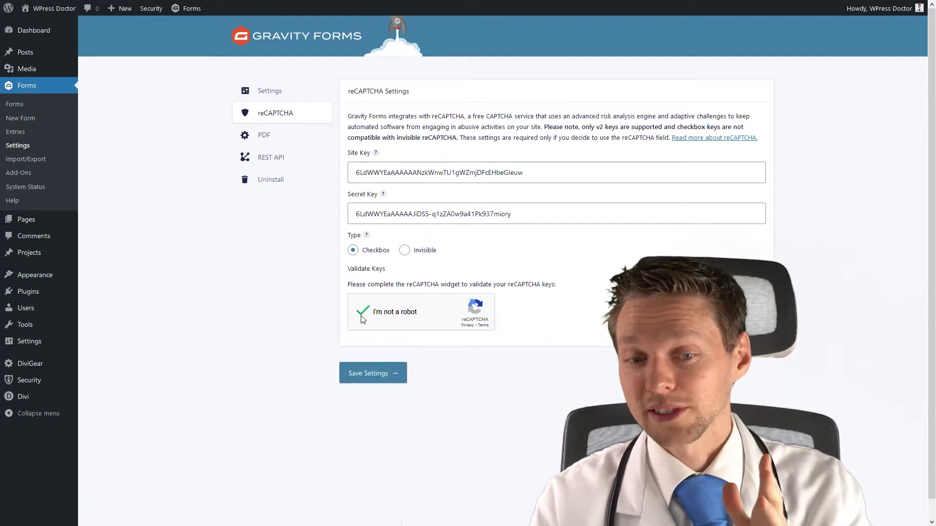
pyautogui.click(381, 381)
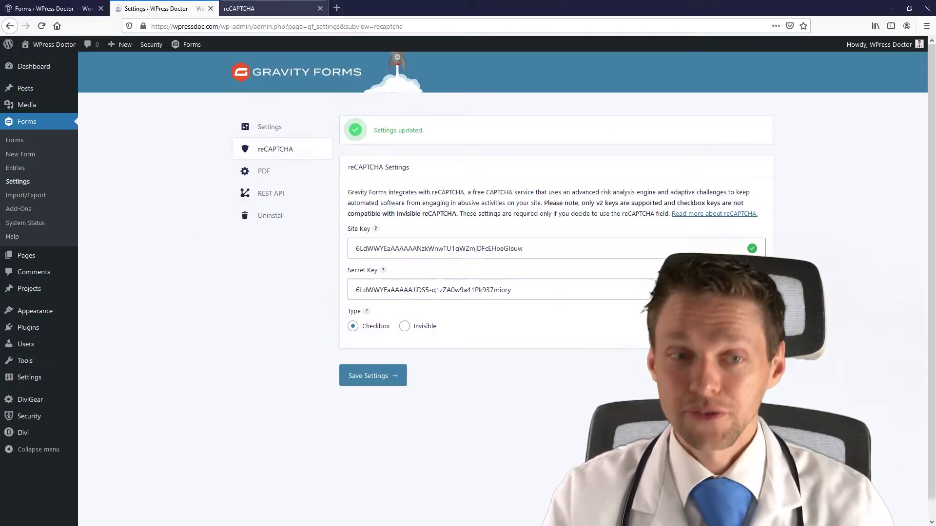
# Reload the contact form editor so the CAPTCHA field uses reCAPTCHA, and select that field.
pyautogui.hotkey('ctrl', 'pageup')
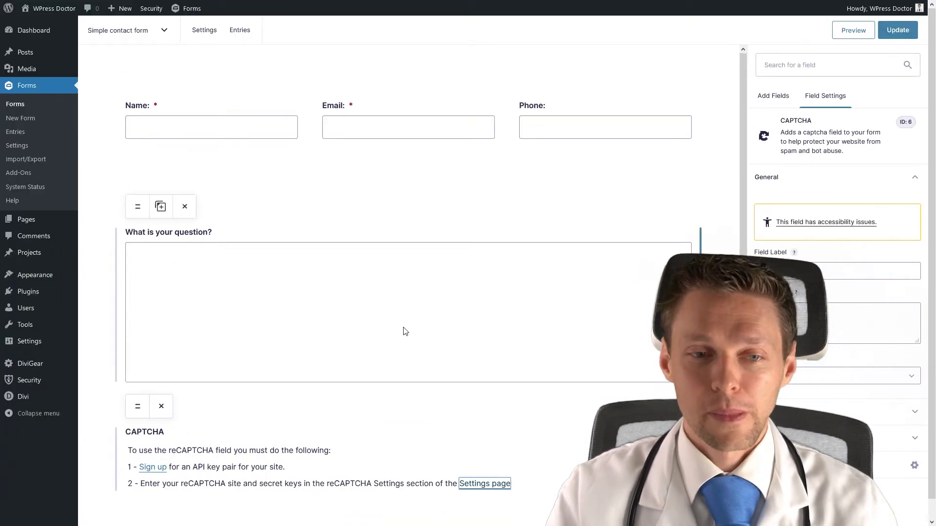
pyautogui.press('F5')
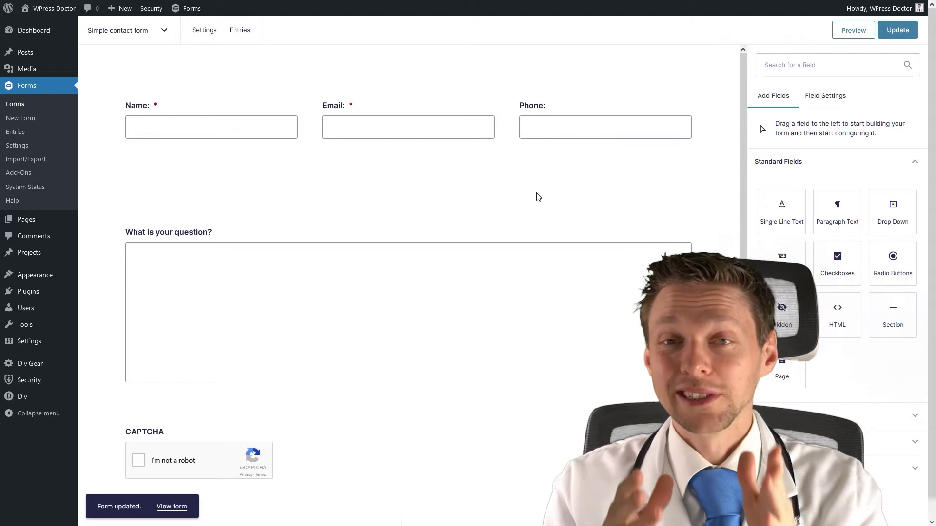
pyautogui.click(150, 431)
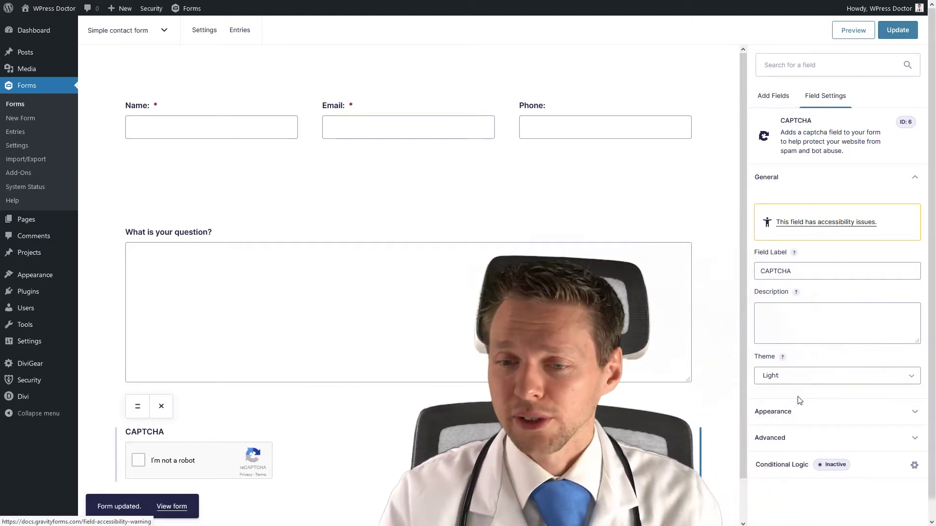
# Set the CAPTCHA field's label visibility to Hidden and open its reCAPTCHA language choices.
pyautogui.click(789, 414)
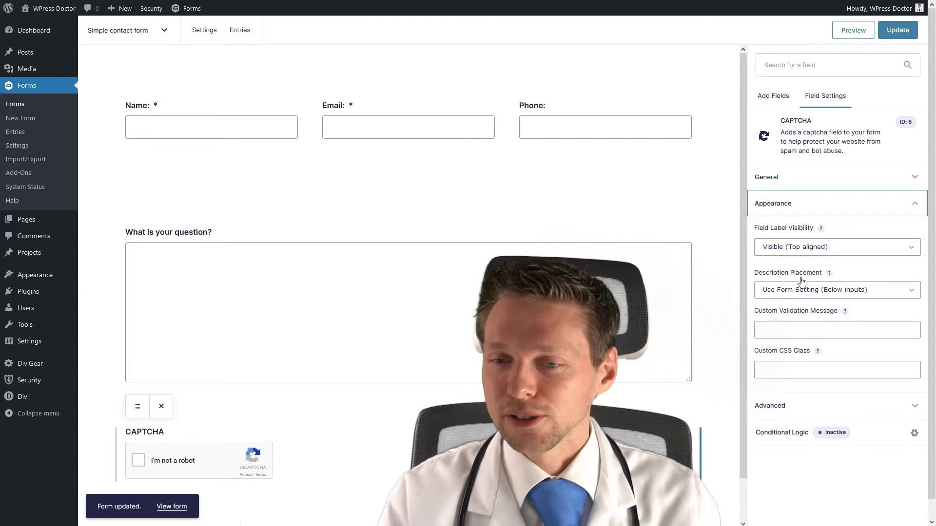
pyautogui.click(800, 248)
pyautogui.click(790, 275)
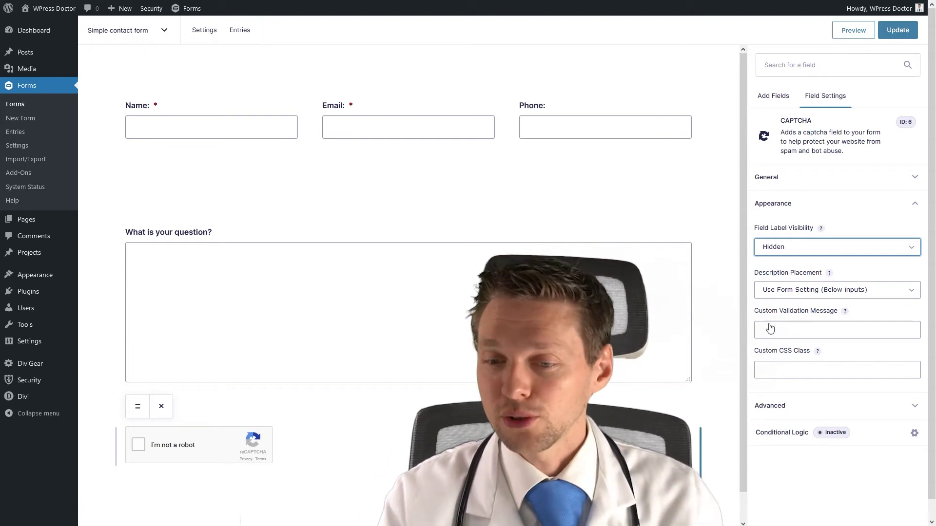
pyautogui.click(780, 413)
pyautogui.click(796, 273)
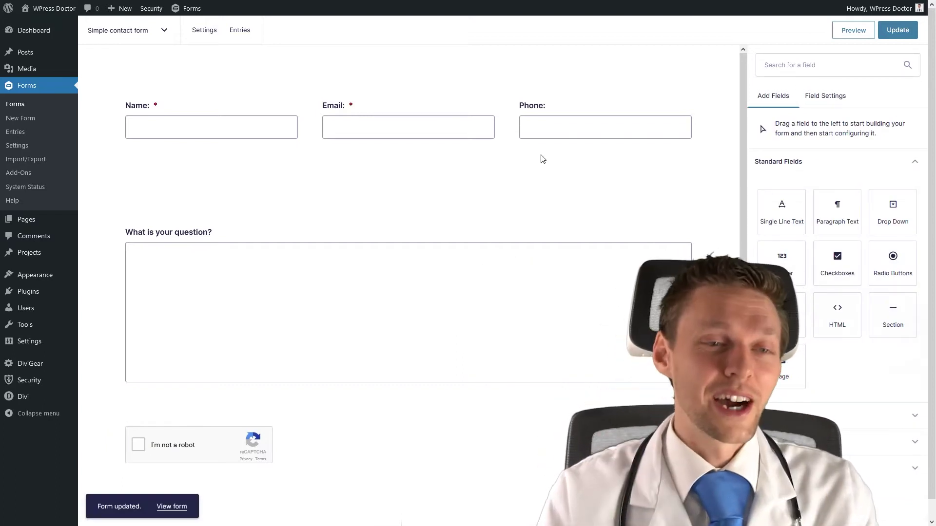
# Install the Akismet Spam Protection plugin from Plugins > Add New.
pyautogui.moveTo(37, 294)
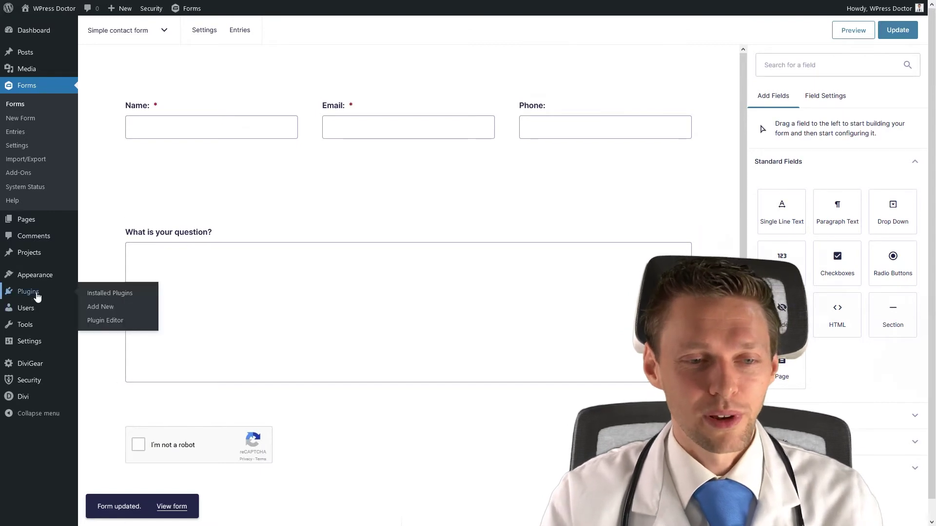
pyautogui.click(99, 306)
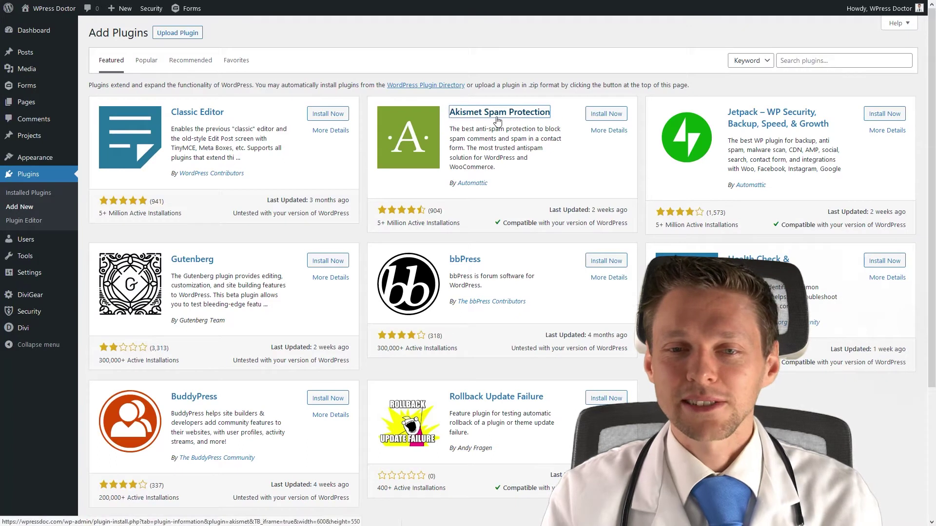
pyautogui.click(606, 115)
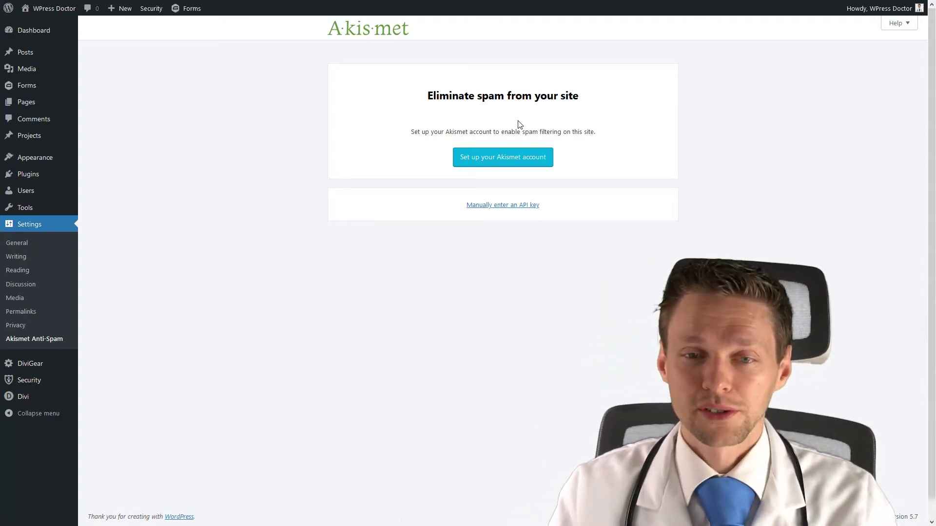
# Pick Akismet's Personal plan, slide its price to €0/year, and tick the non-commercial verification boxes.
pyautogui.click(504, 163)
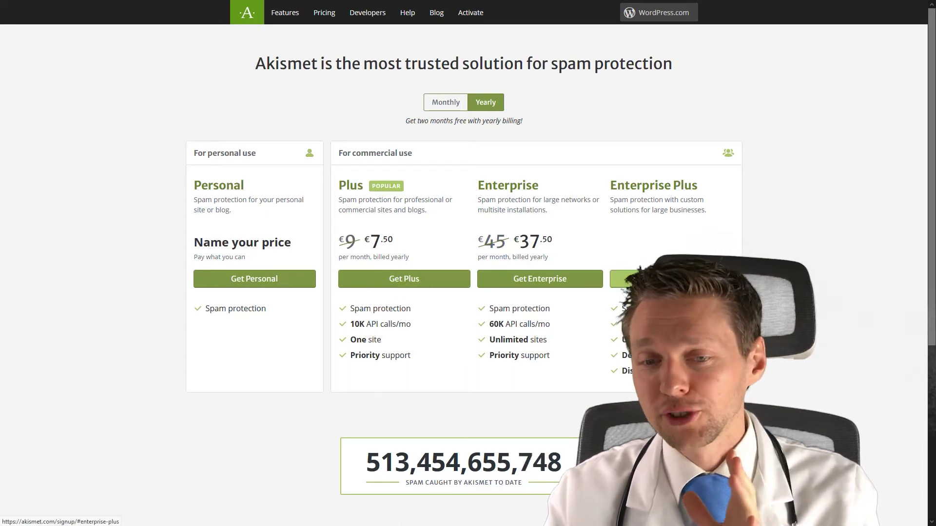
pyautogui.click(253, 282)
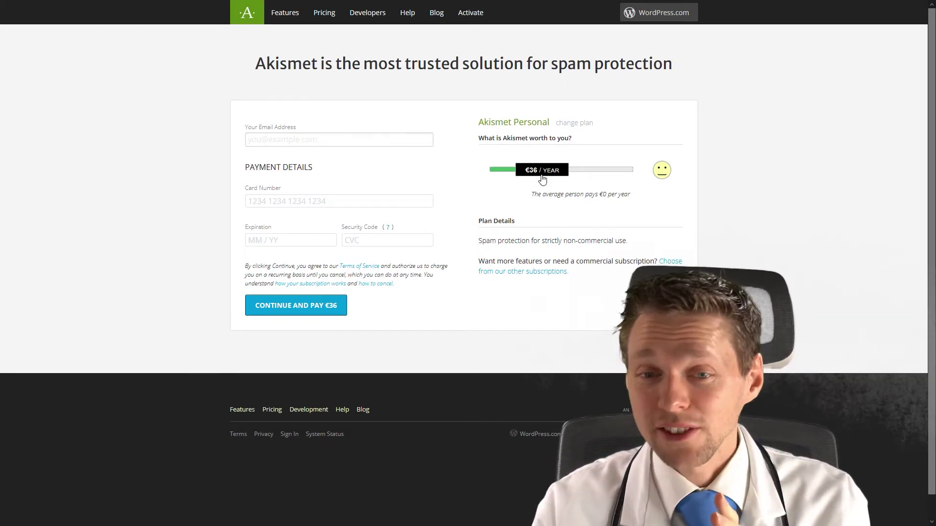
pyautogui.moveTo(541, 176); pyautogui.dragTo(466, 178)
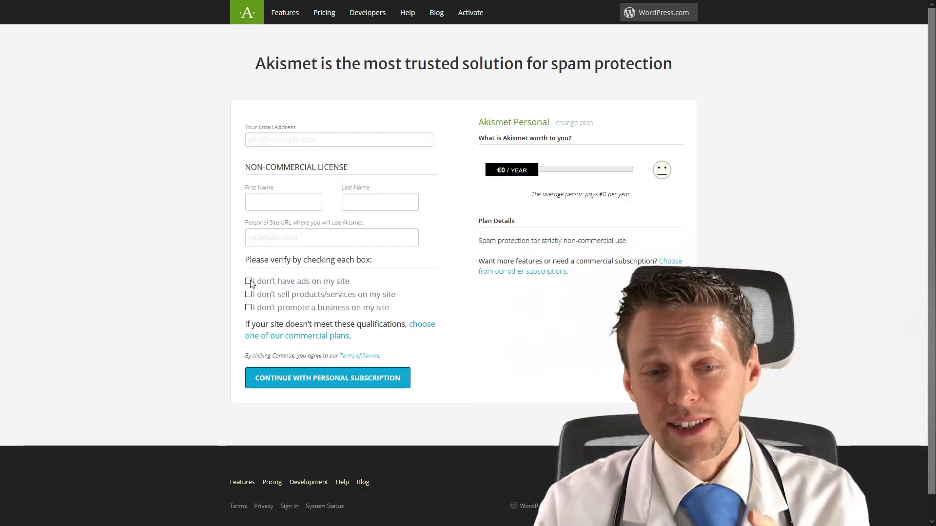
pyautogui.click(249, 296)
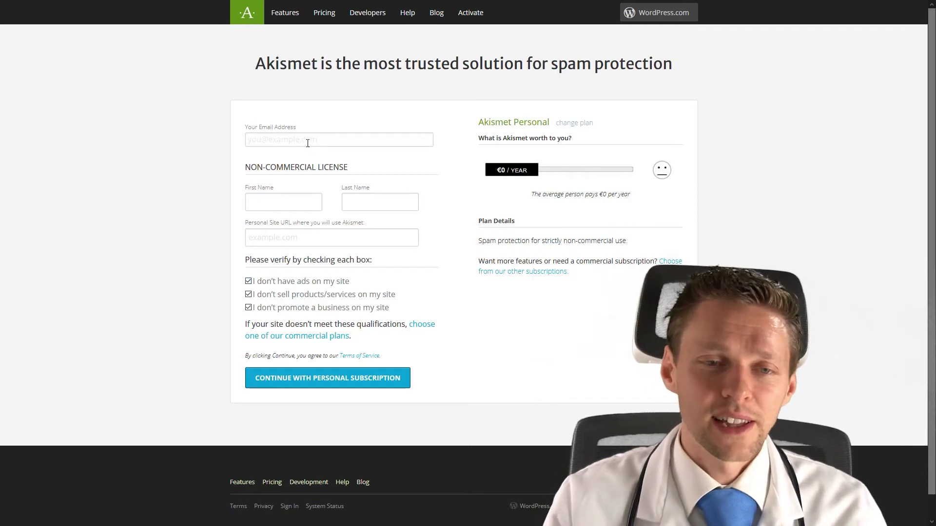
# Enter the email address, first and last name, and site URL wpressdoc.com, then continue with Personal.
pyautogui.click(287, 144)
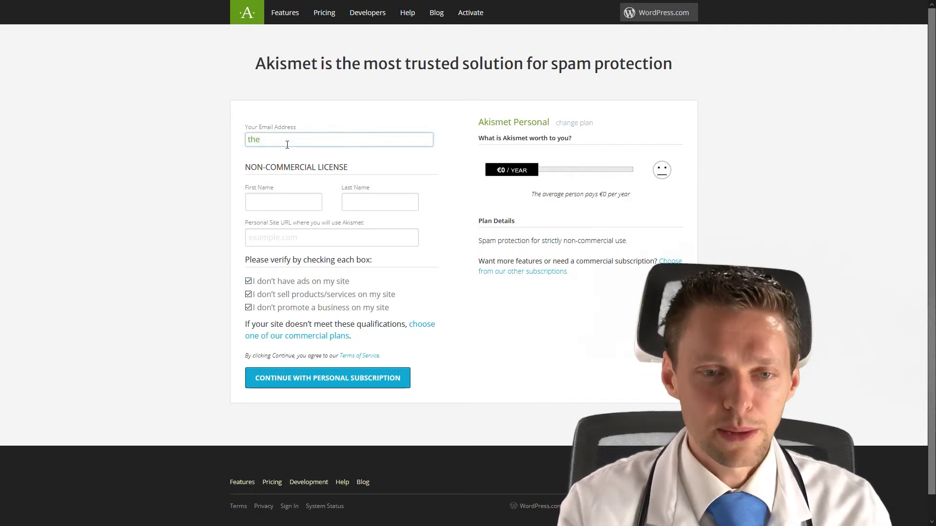
pyautogui.press('Tab')
pyautogui.write('WPress')
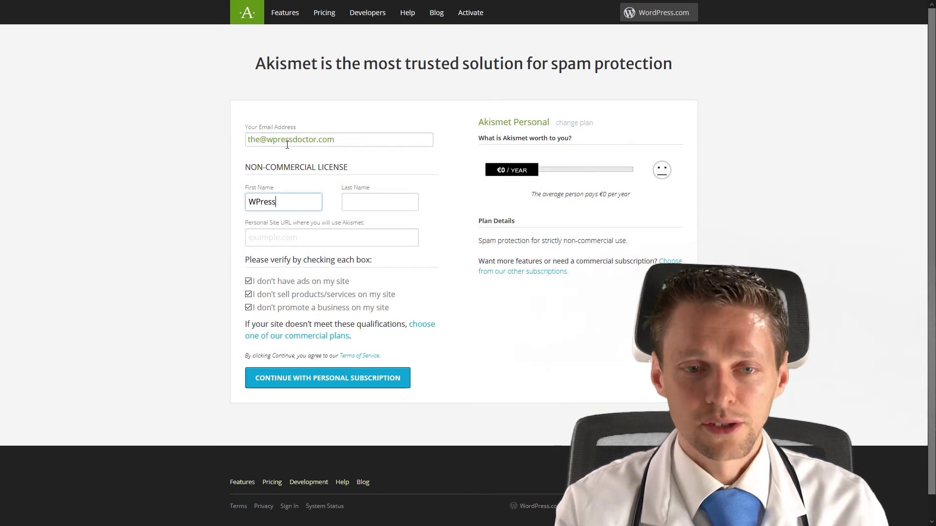
pyautogui.press('Tab')
pyautogui.write('Doctor')
pyautogui.press('Tab')
pyautogui.write('wpressdoc.com')
pyautogui.click(348, 385)
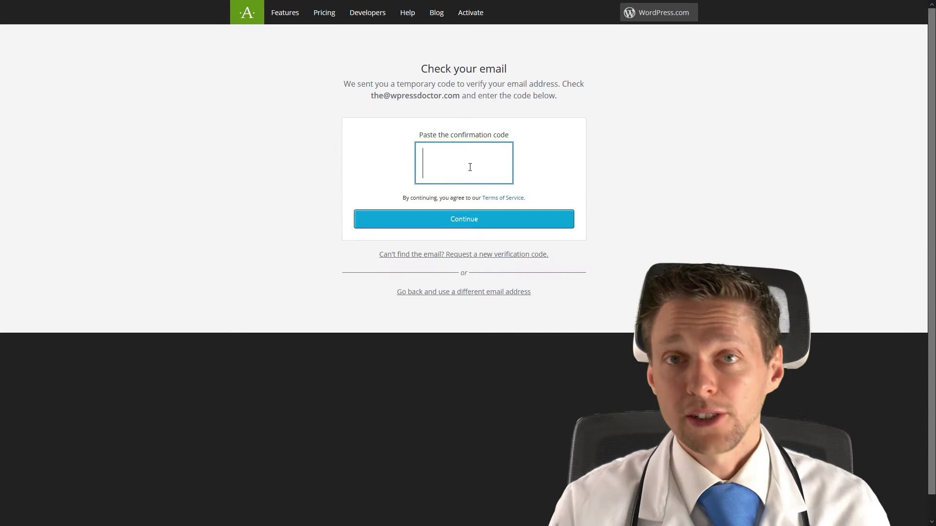
# Paste the emailed confirmation code and submit it.
pyautogui.hotkey('ctrl', 'v')
pyautogui.click(646, 204)
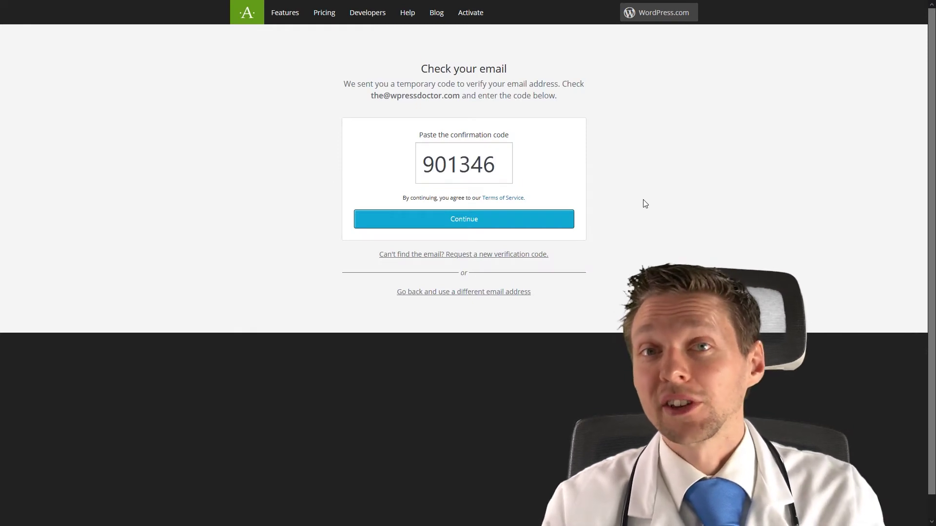
pyautogui.click(498, 220)
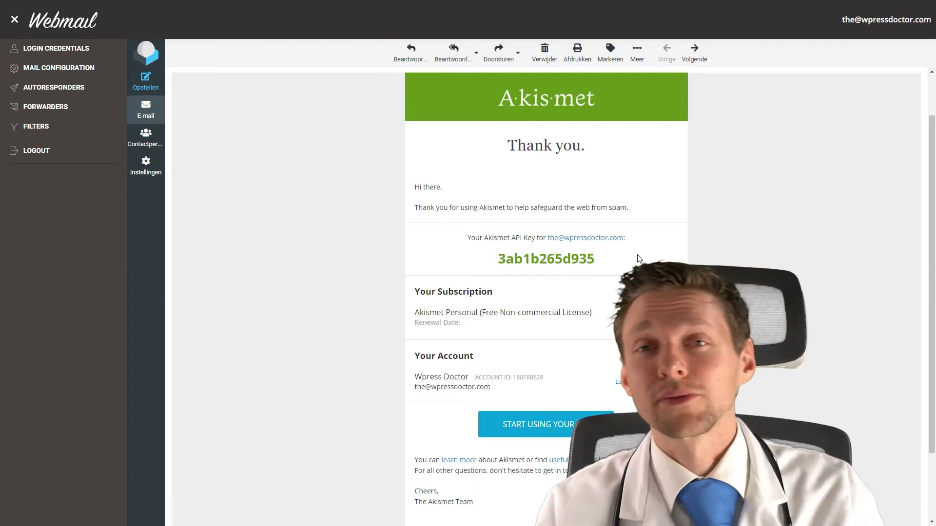
# Select the API key in the Akismet thank-you email and copy it.
pyautogui.moveTo(603, 266); pyautogui.dragTo(497, 259)
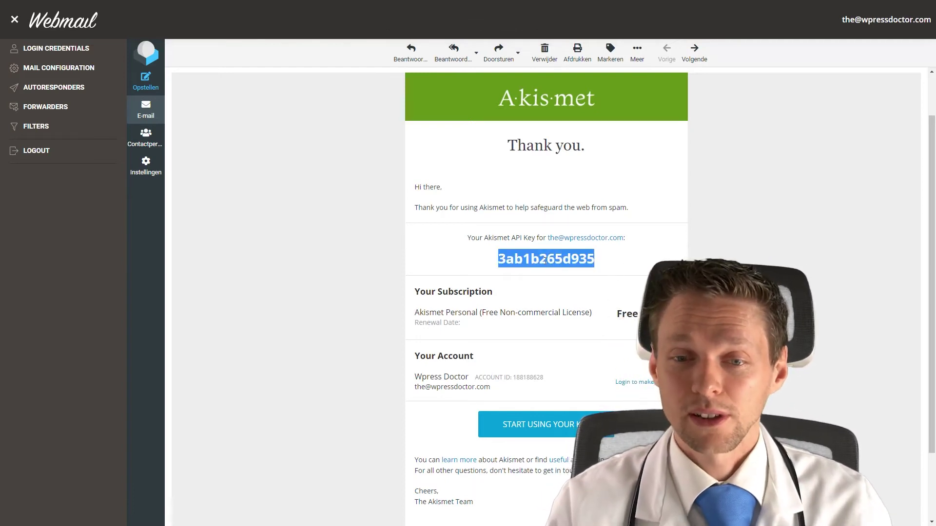
pyautogui.rightClick(549, 260)
pyautogui.click(561, 268)
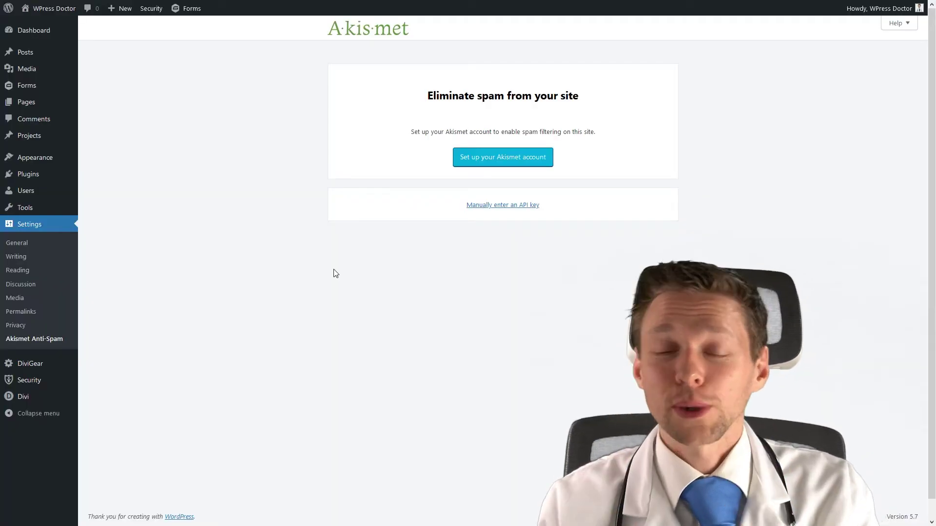
# Connect Akismet with a manually pasted API key to activate the Personal subscription.
pyautogui.click(502, 205)
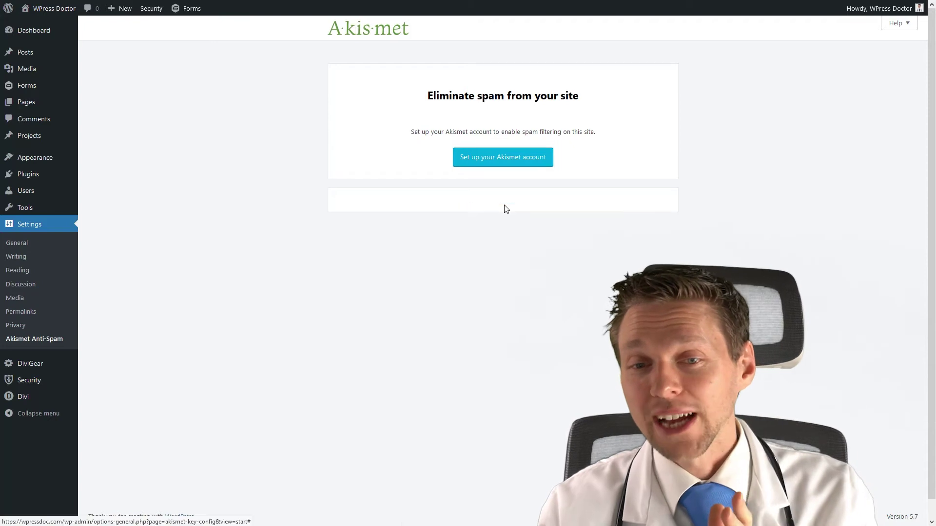
pyautogui.hotkey('ctrl', 'v')
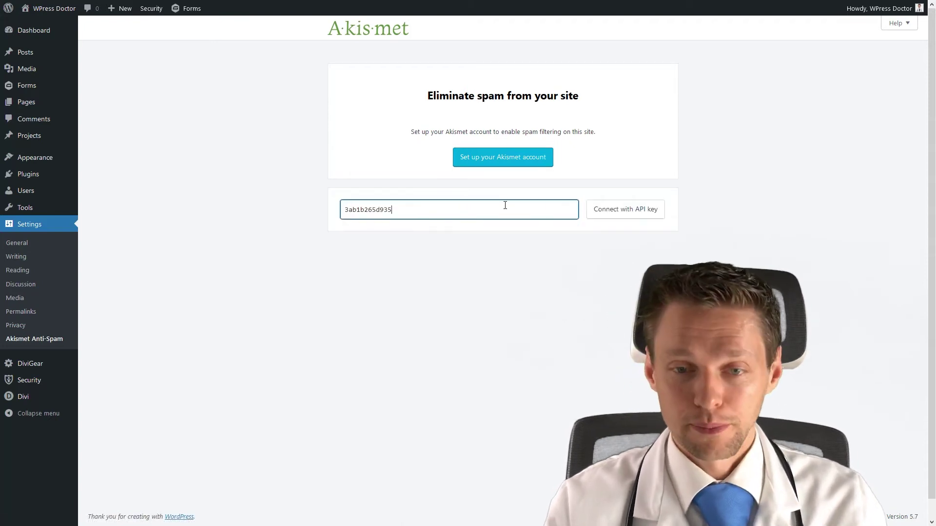
pyautogui.click(626, 215)
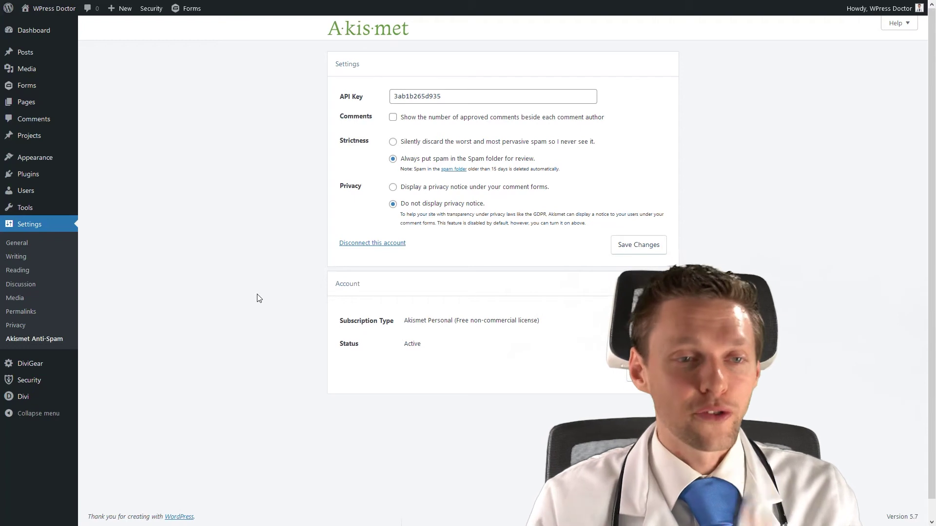
# Switch on Akismet Integration in the Gravity Forms general settings.
pyautogui.moveTo(50, 88)
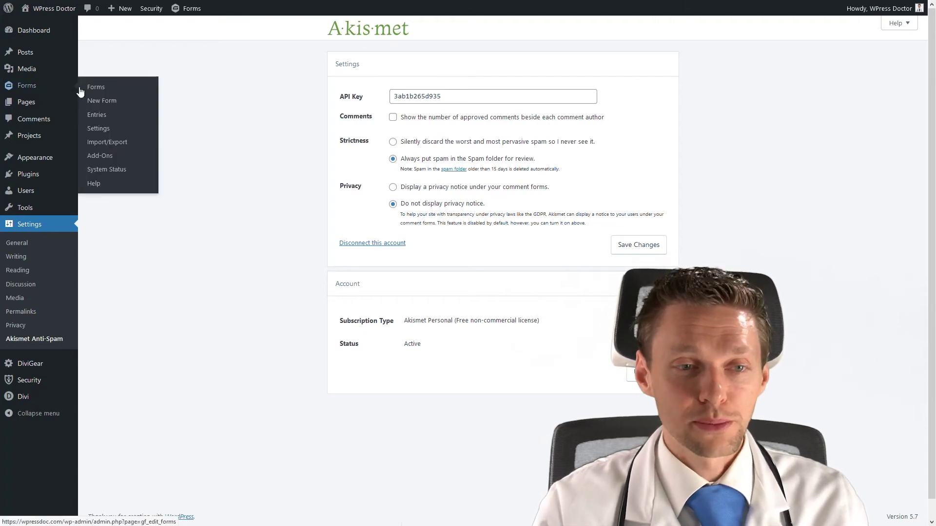
pyautogui.click(99, 129)
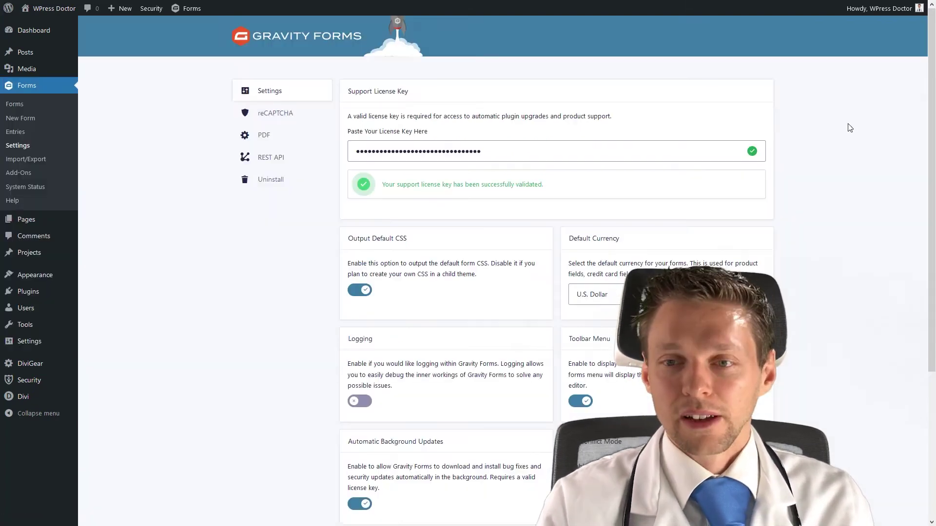
pyautogui.middleClick(848, 123)
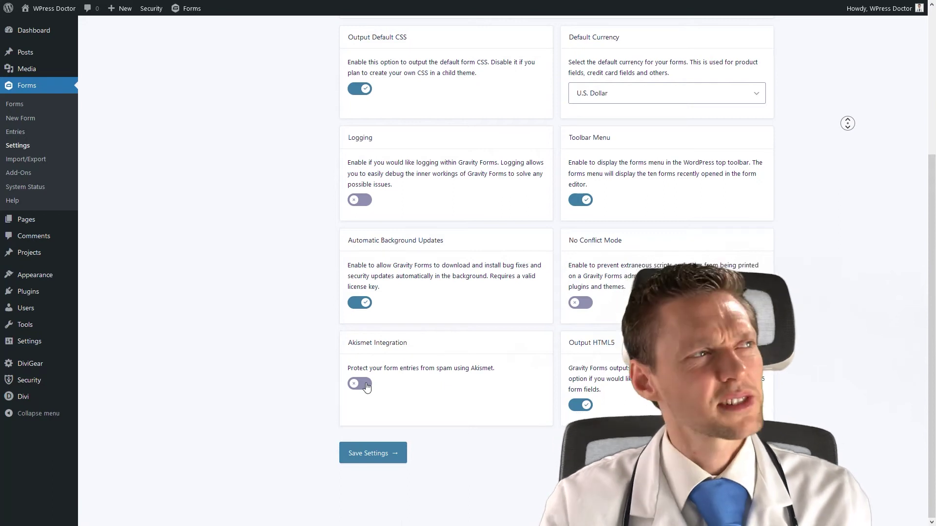
pyautogui.click(367, 387)
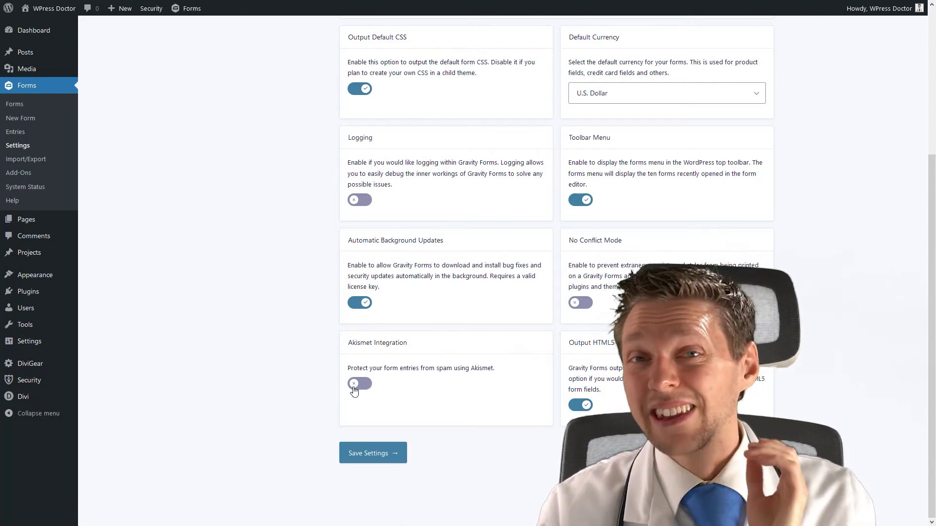
pyautogui.click(357, 386)
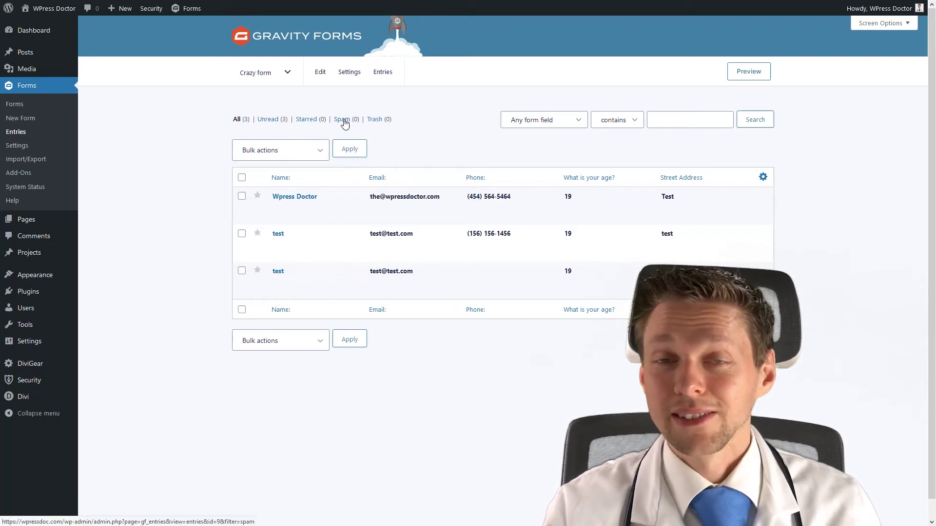
# Review the Crazy form entries, then return to the list of all three forms.
pyautogui.click(241, 197)
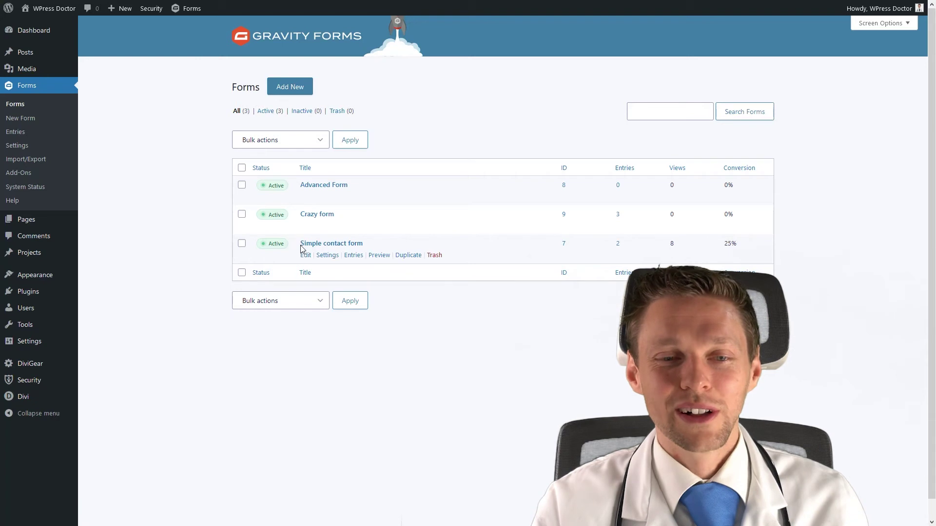
# Add a required single-line field 'Who is your favourite WordPress teacher?' above the reCAPTCHA and update the form.
pyautogui.click(306, 256)
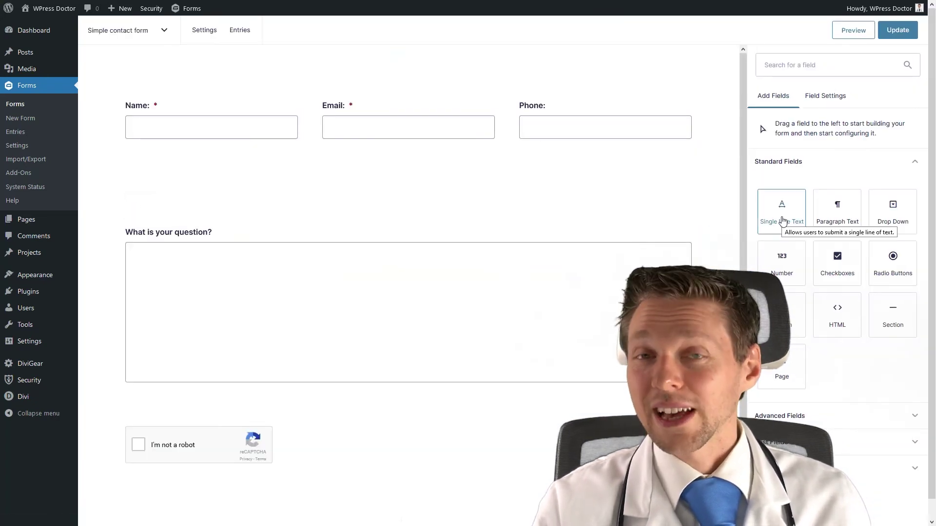
pyautogui.moveTo(783, 220); pyautogui.dragTo(250, 408)
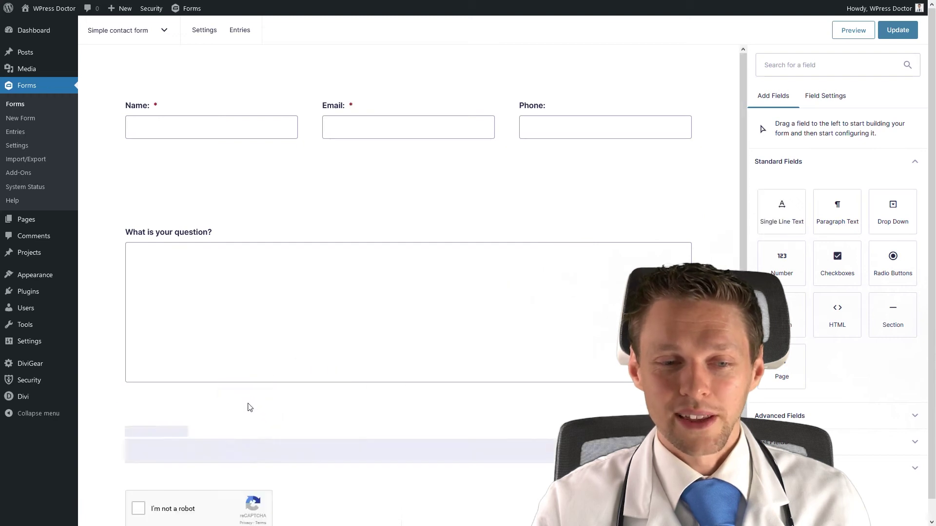
pyautogui.click(188, 436)
pyautogui.click(797, 211)
pyautogui.hotkey('ctrl', 'v')
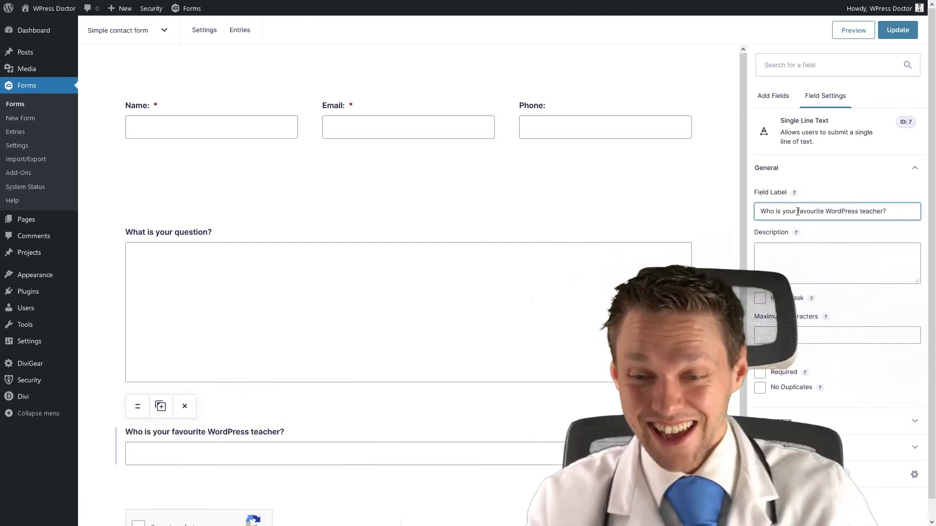
pyautogui.click(759, 373)
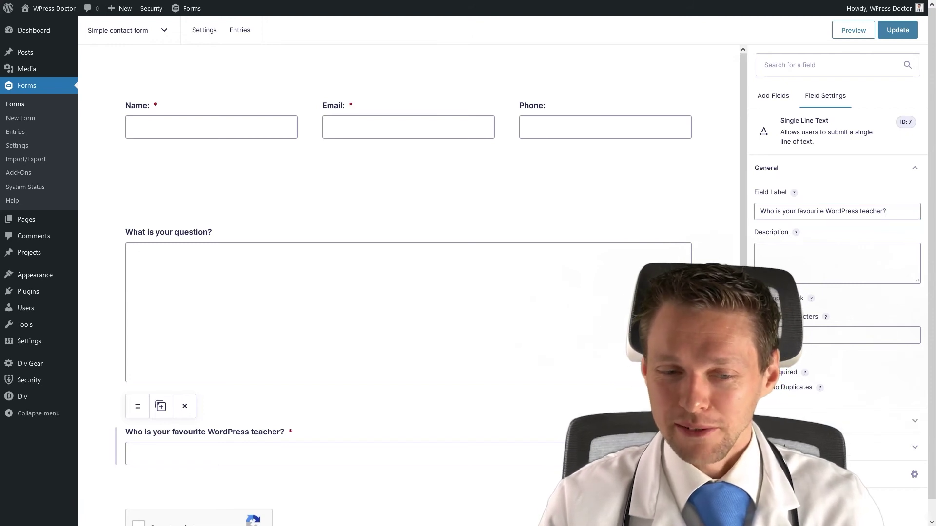
pyautogui.click(885, 40)
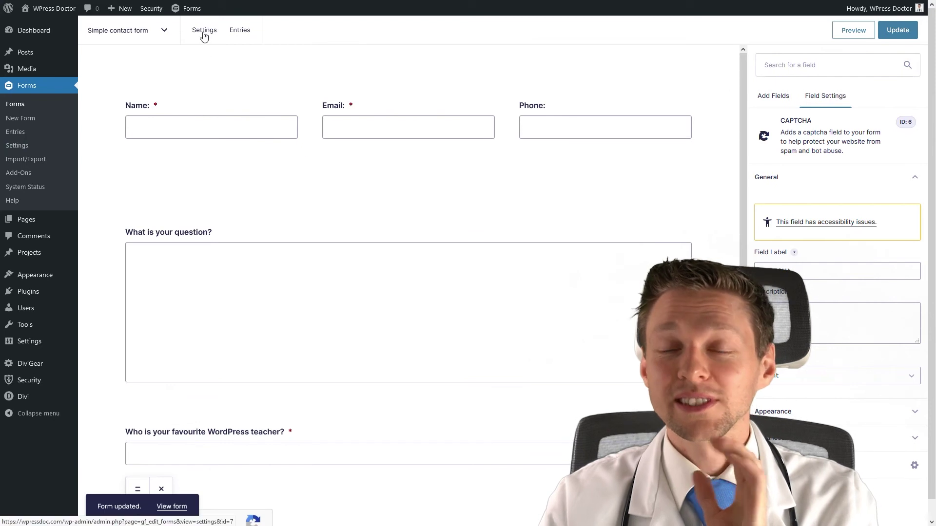
# Enable Form Button conditional logic: show Submit only if the teacher question is 'wpress doctor'.
pyautogui.moveTo(204, 36)
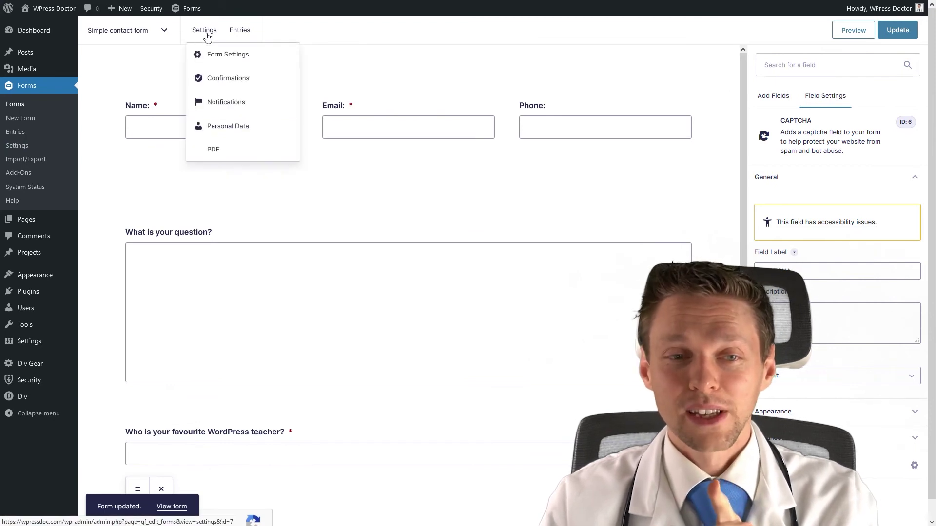
pyautogui.click(220, 61)
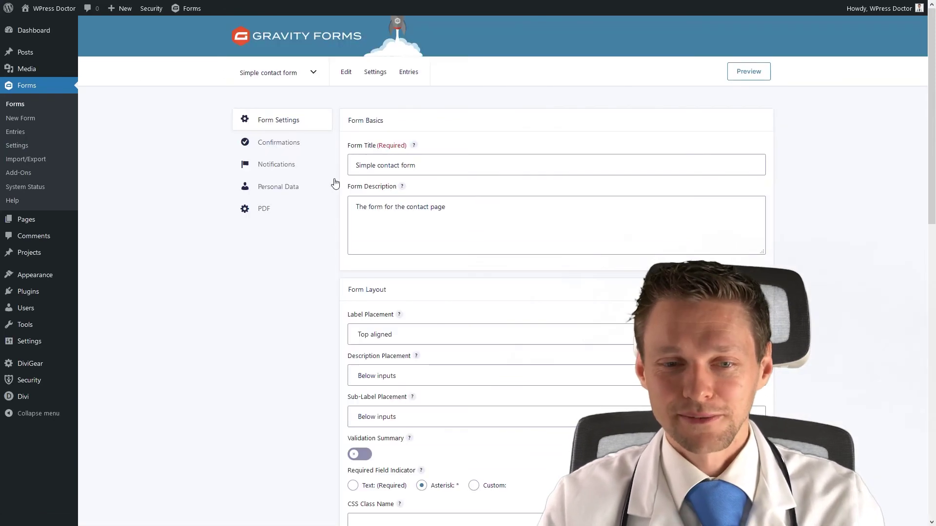
pyautogui.middleClick(872, 322)
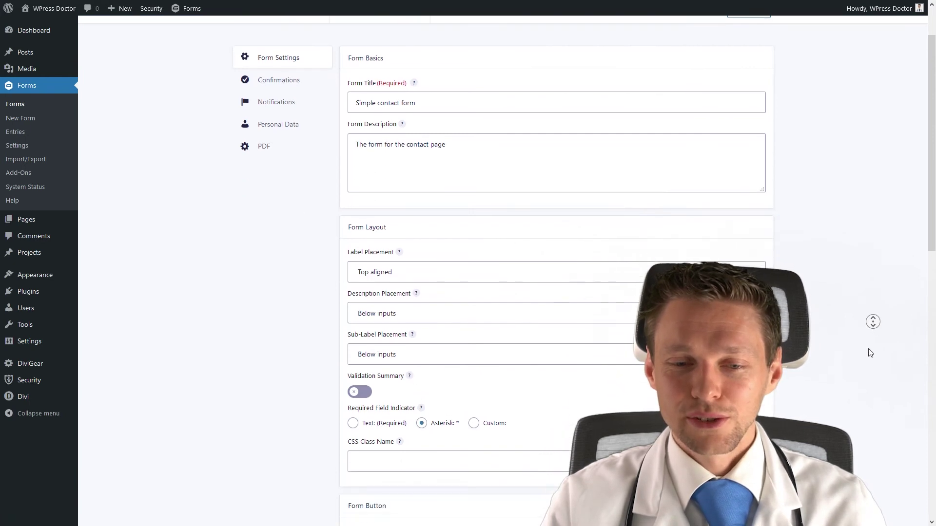
pyautogui.middleClick(873, 350)
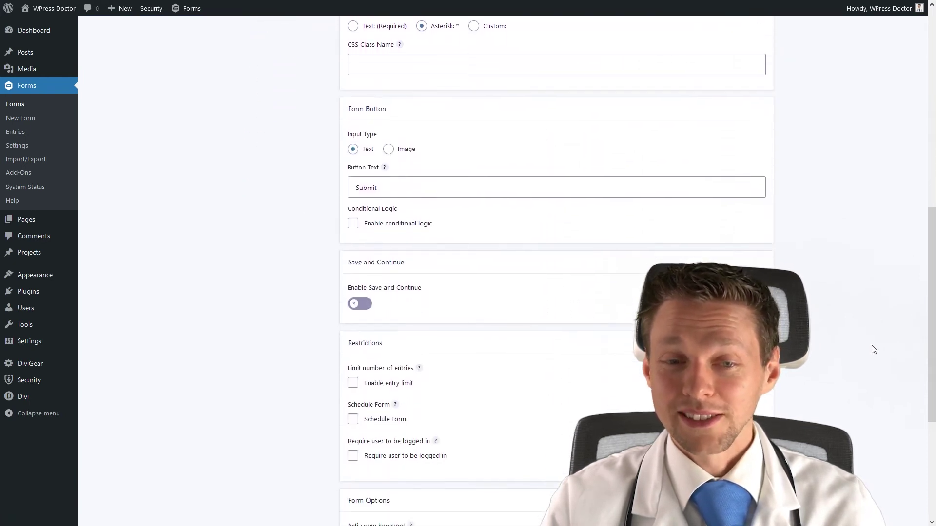
pyautogui.click(352, 225)
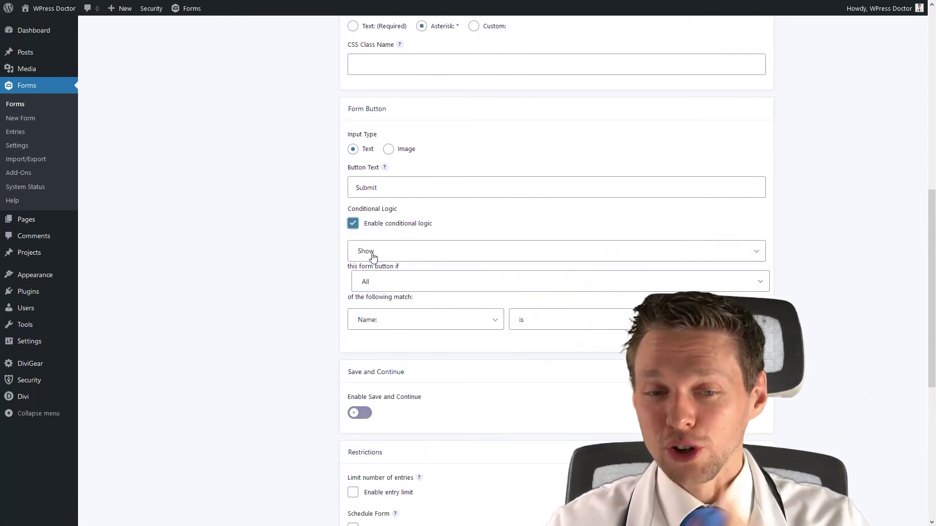
pyautogui.click(387, 319)
pyautogui.click(381, 394)
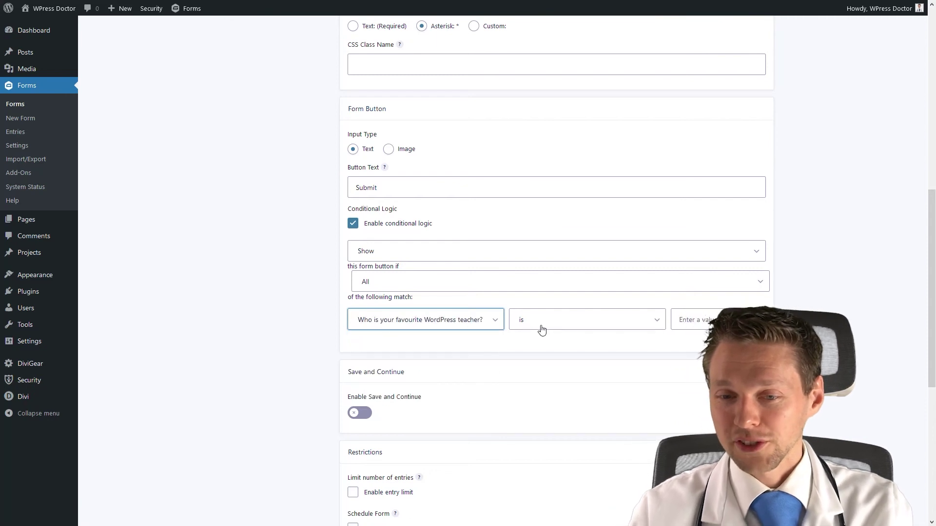
pyautogui.click(686, 320)
pyautogui.write('w')
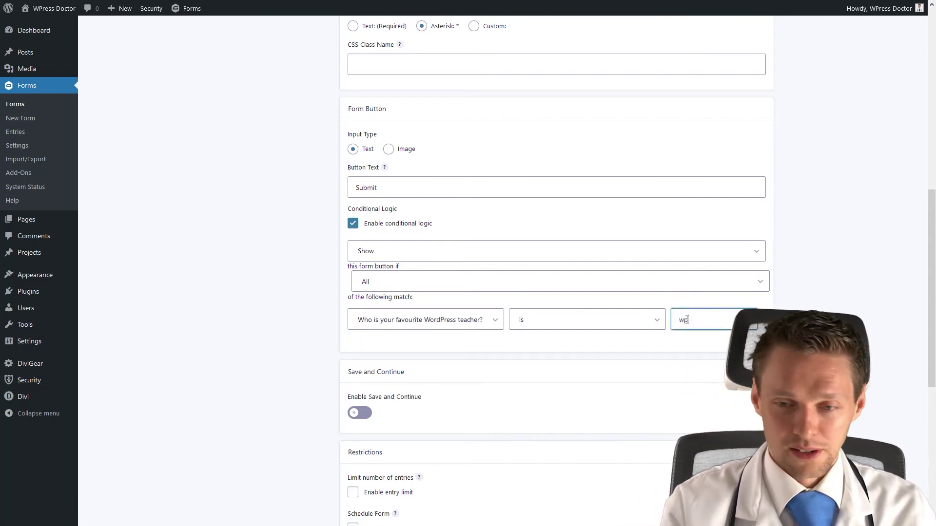
pyautogui.write('press doctor')
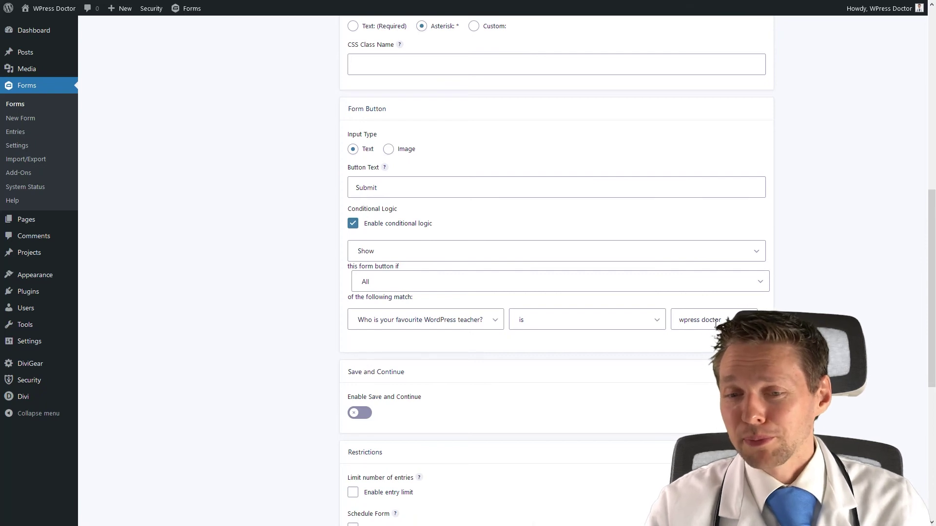
pyautogui.moveTo(720, 320); pyautogui.dragTo(701, 325)
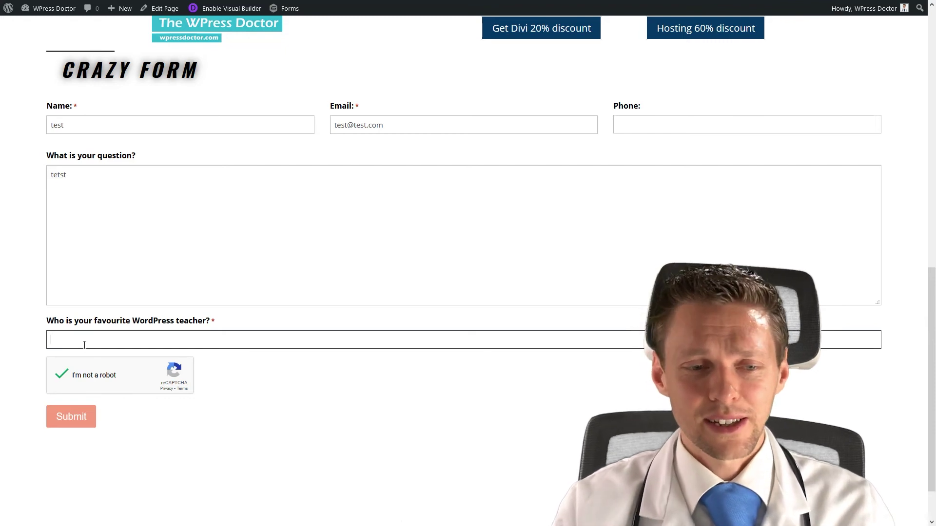
# Type 'wpress doctor' into the favourite-teacher field on the live Crazy form.
pyautogui.write('wpress')
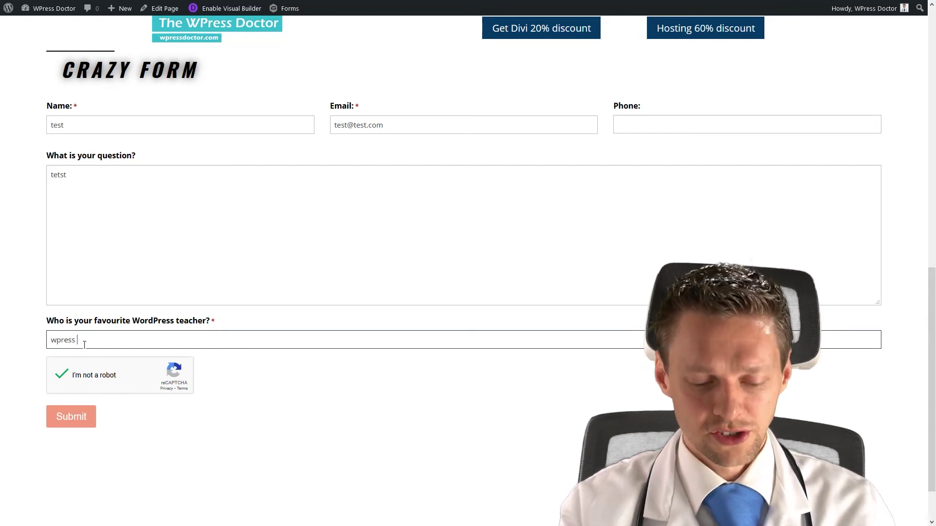
pyautogui.write(' doctor')
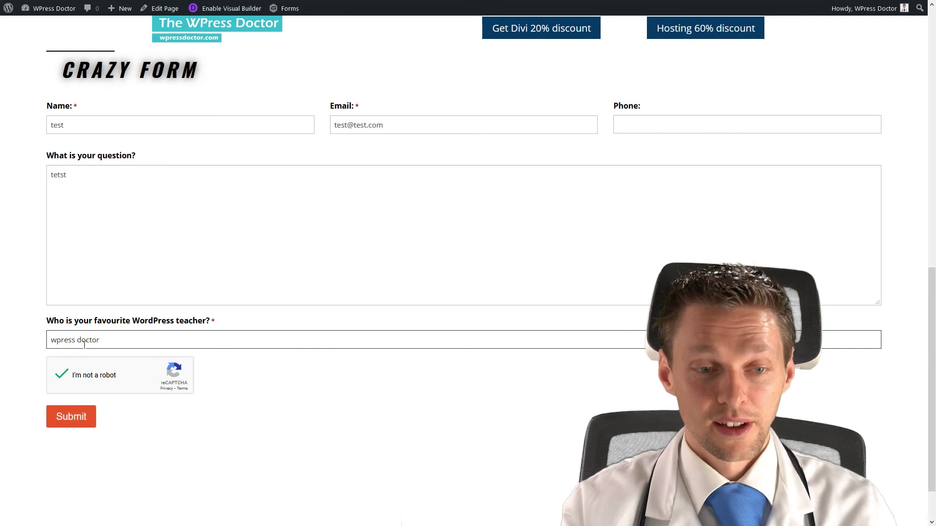